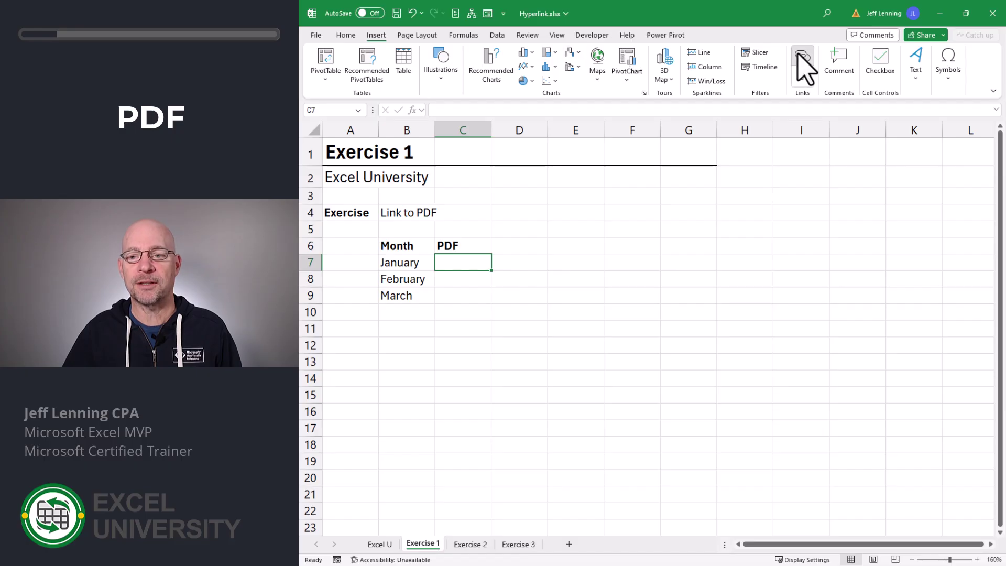
Step: Link cell C7 to C:\Users\jeff\data\Jan.pdf, using the All Files filter to find the PDF
left_click(803, 67)
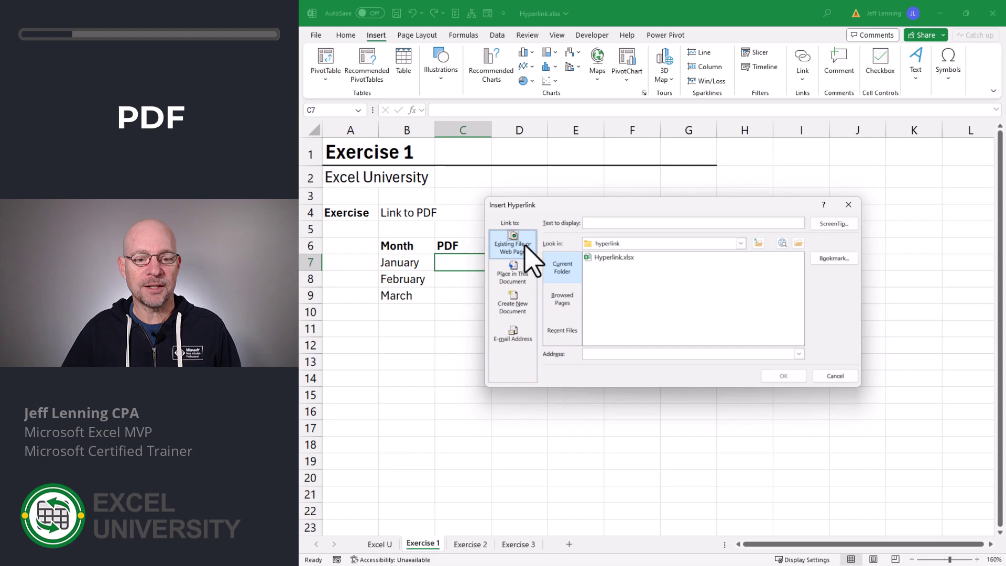
left_click(798, 244)
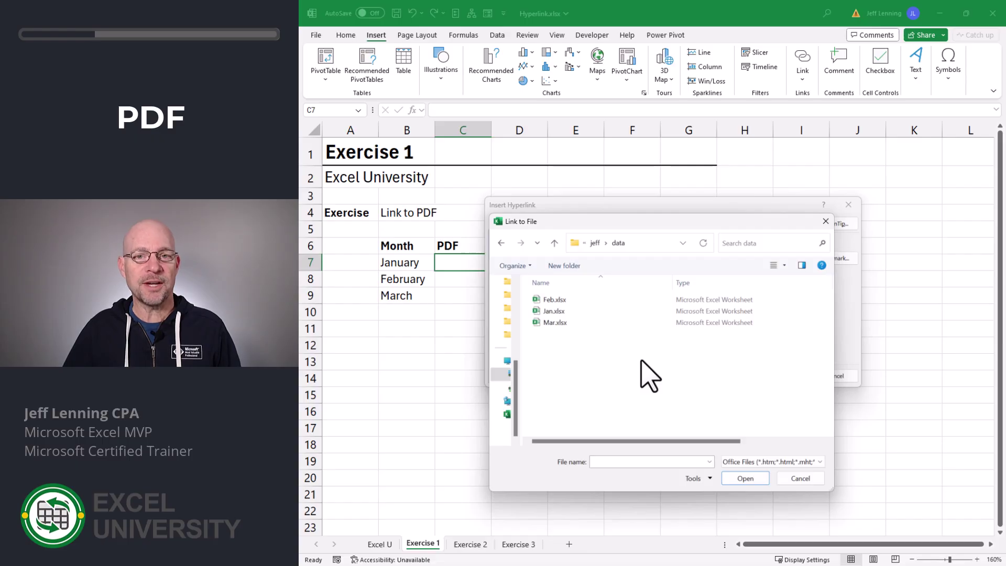
left_click(762, 463)
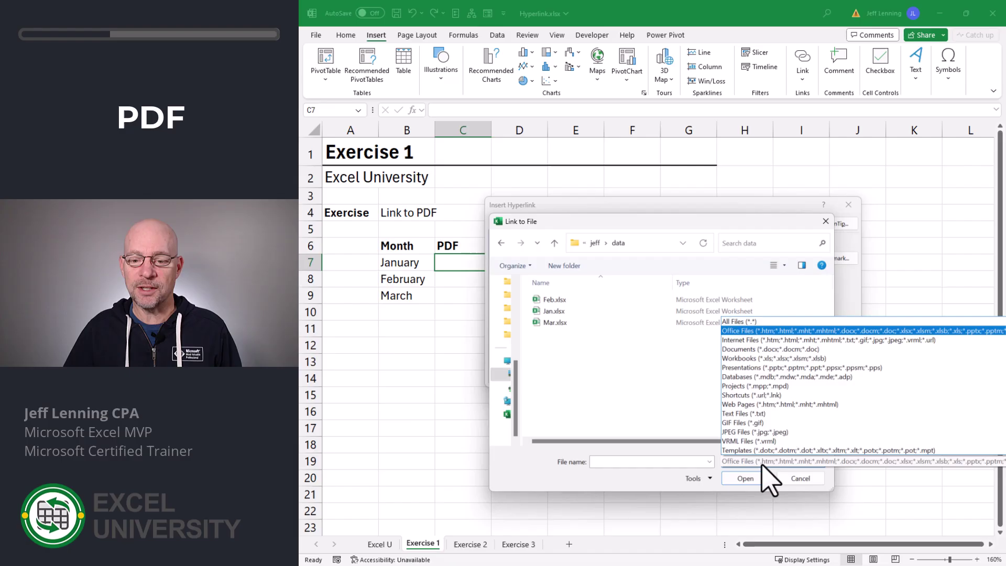
left_click(765, 323)
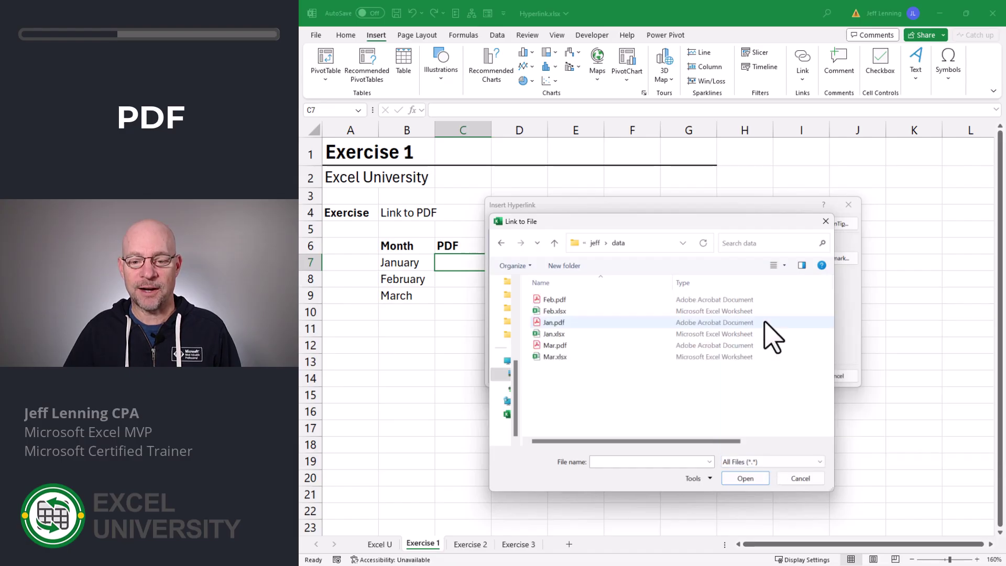
left_click(576, 322)
left_click(756, 479)
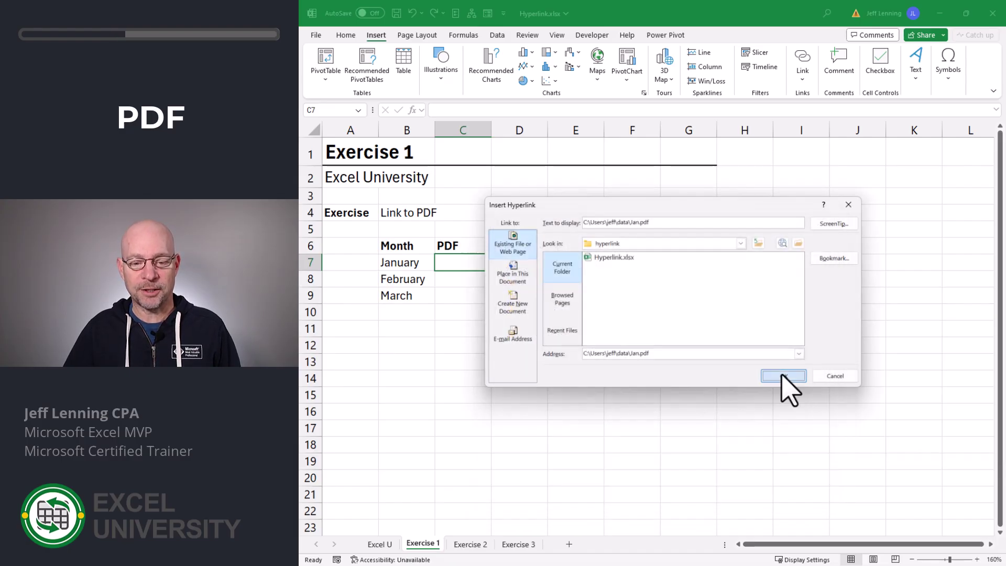
left_click(780, 375)
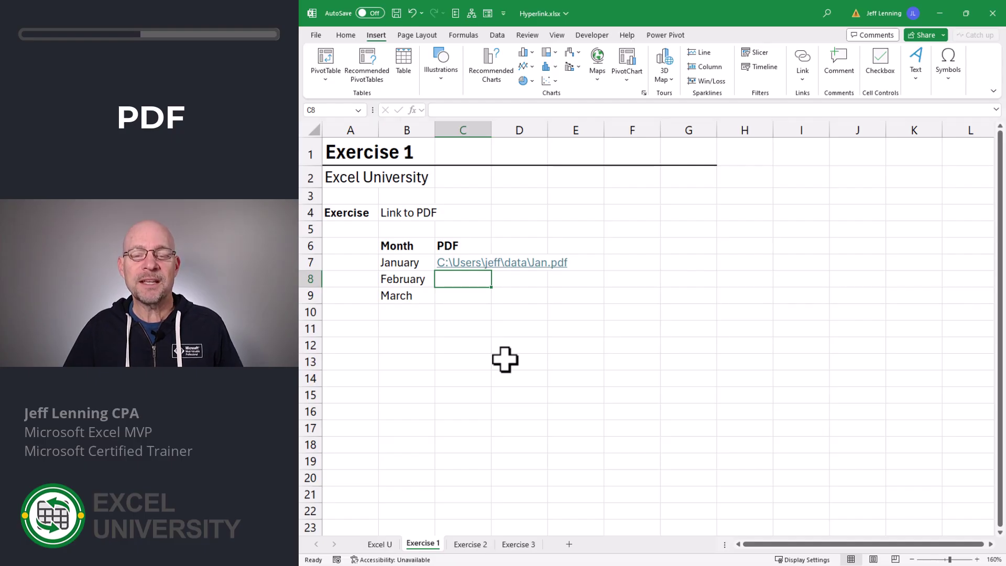
Step: Test that the C7 link opens Jan.pdf, then link cell C8 to Feb.pdf
left_click(469, 264)
left_click(683, 343)
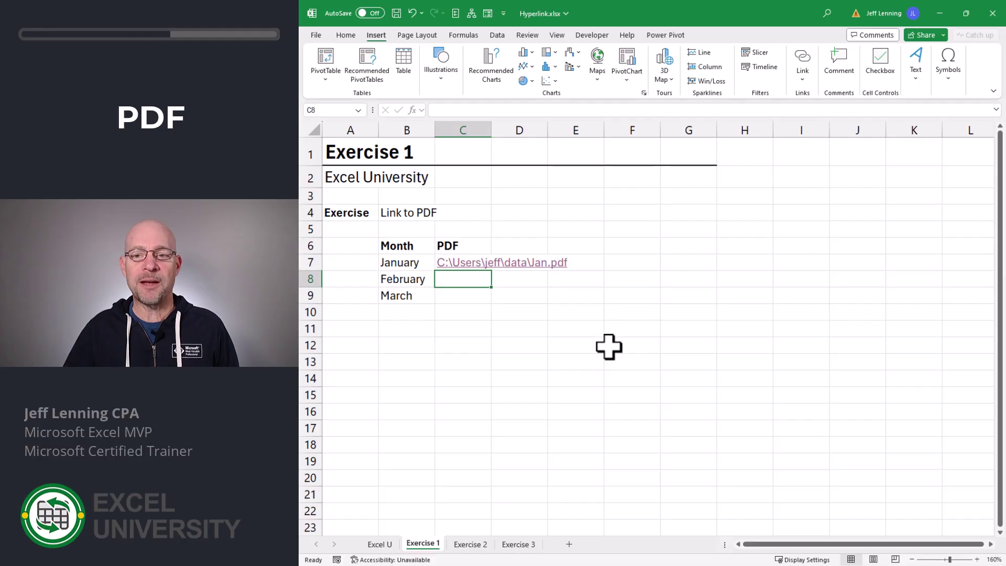
left_click(802, 62)
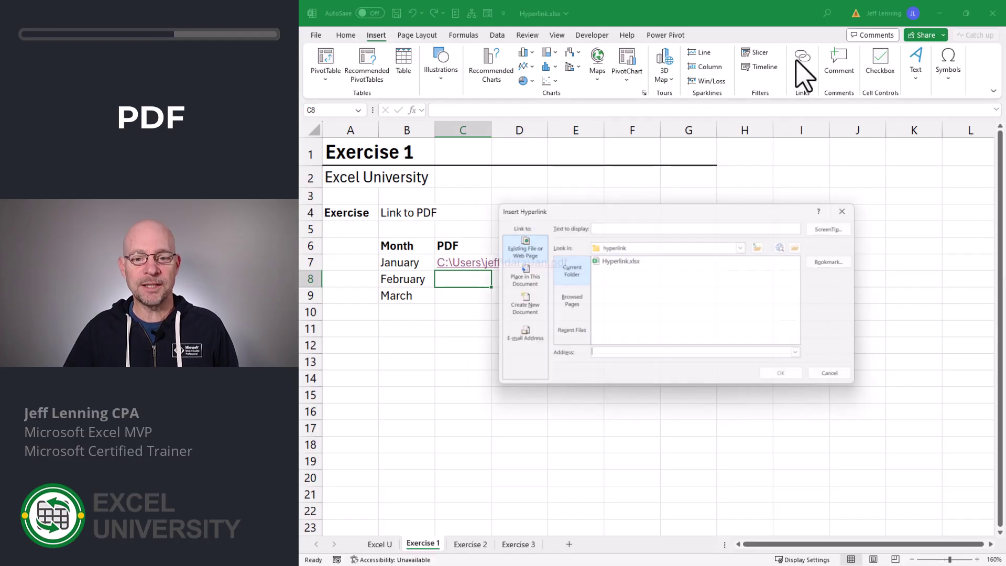
left_click(782, 243)
left_click(781, 462)
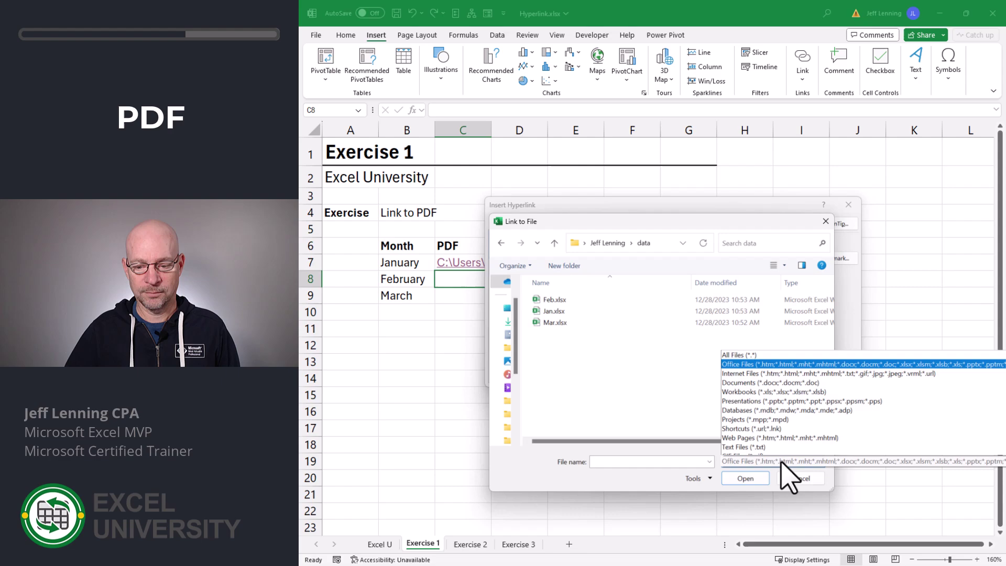
left_click(776, 331)
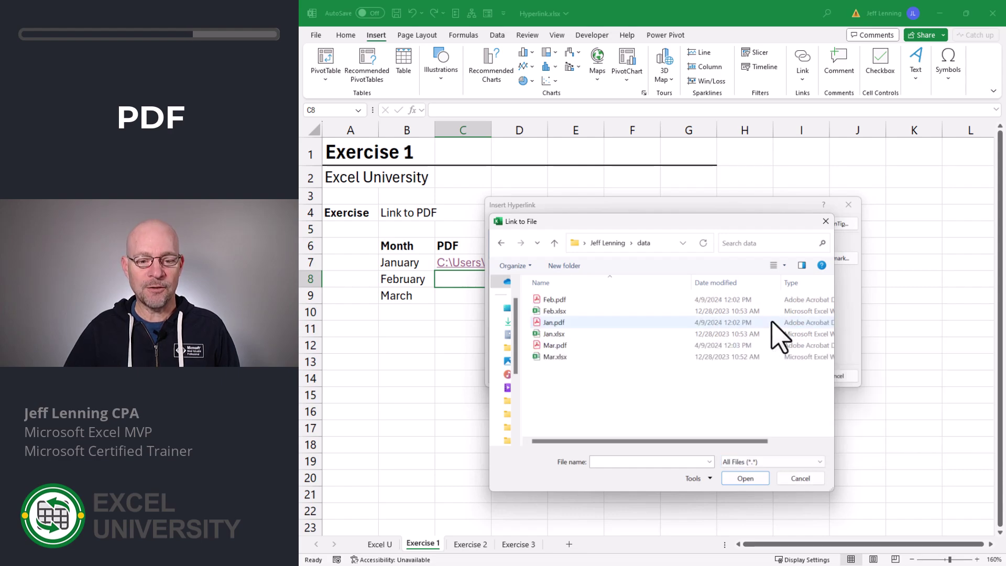
double_click(578, 300)
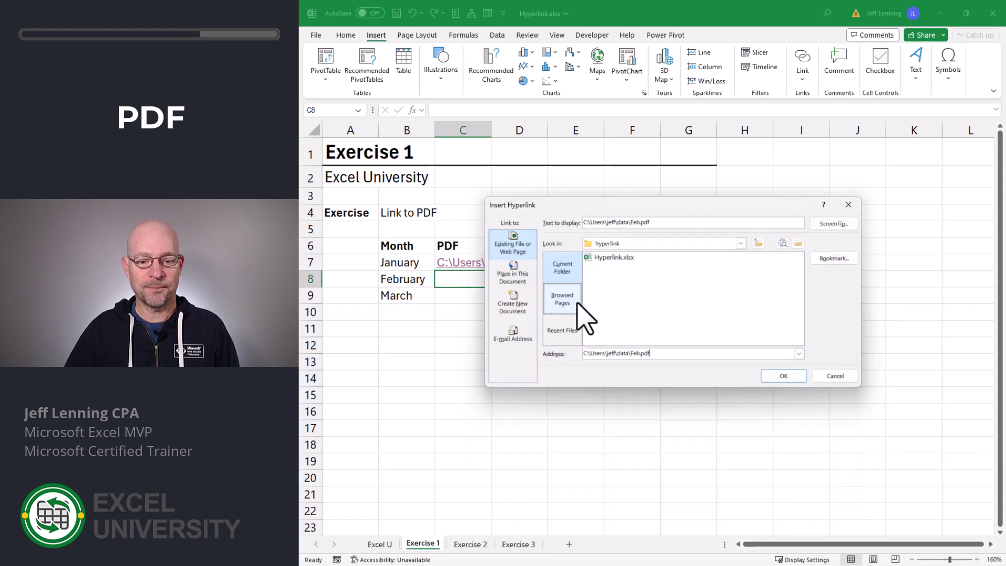
left_click(786, 376)
key("Down")
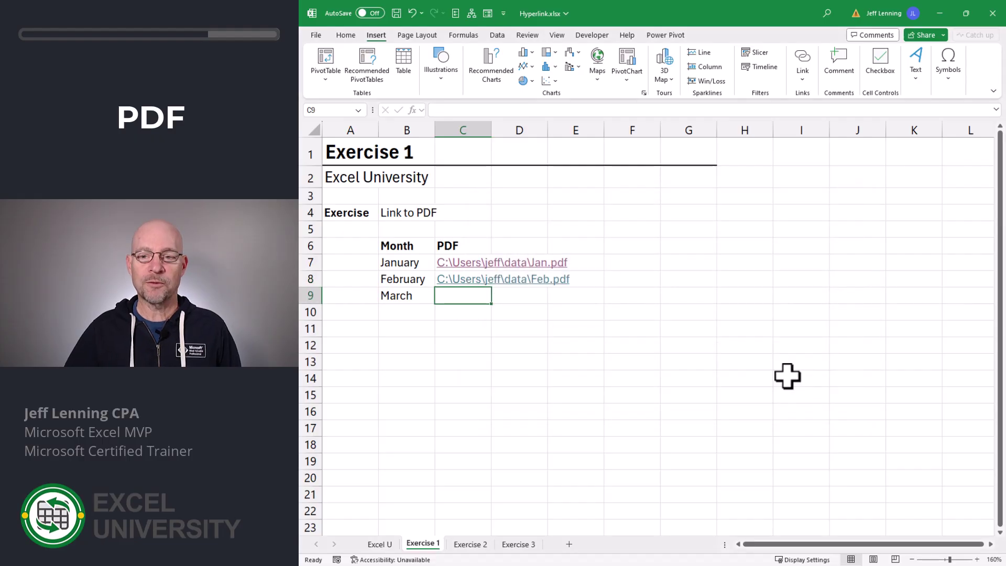
Step: Link cell C9 to Mar.pdf, showing All Files so the PDF is listed
left_click(802, 59)
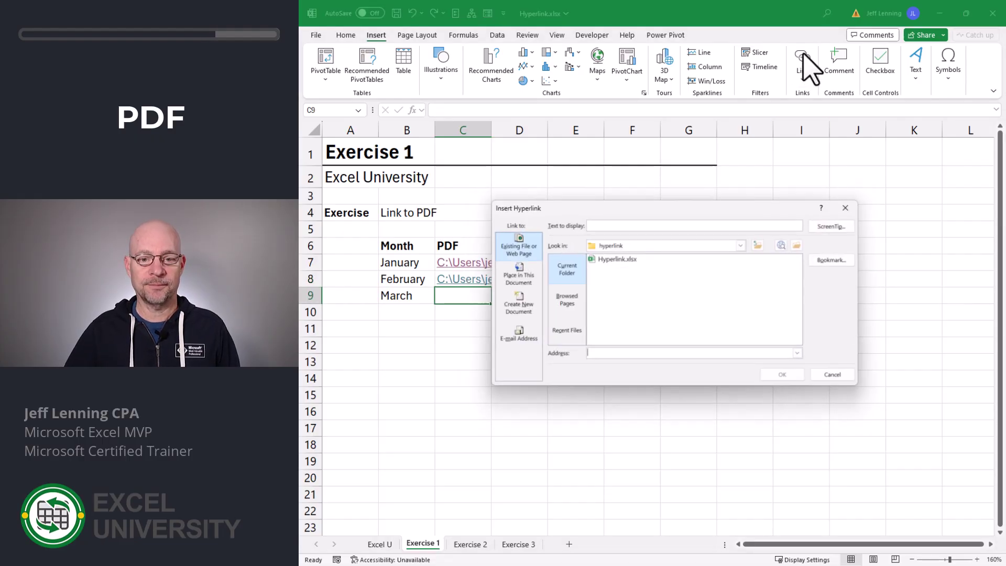
left_click(758, 242)
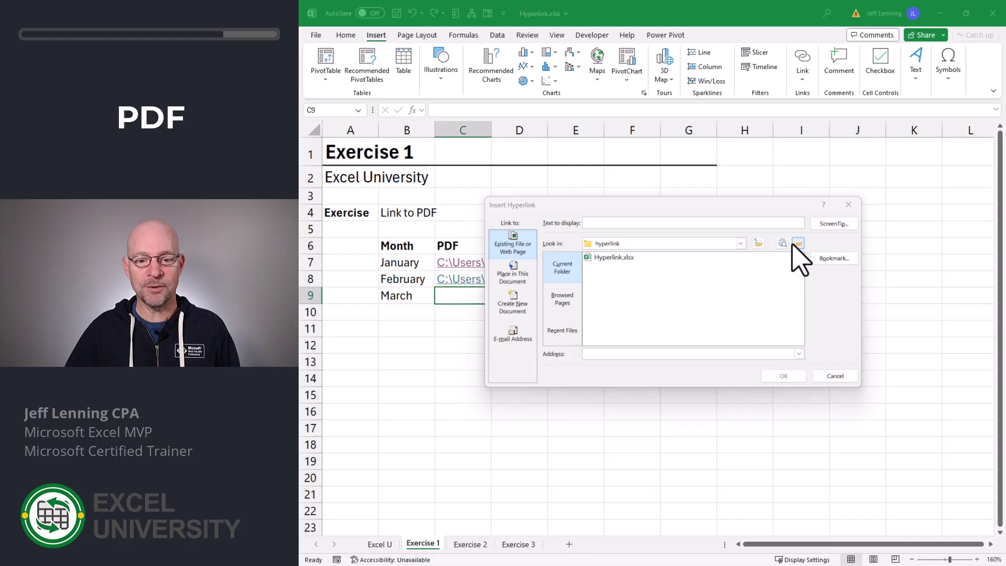
left_click(746, 462)
scroll(759, 335, "up", 1)
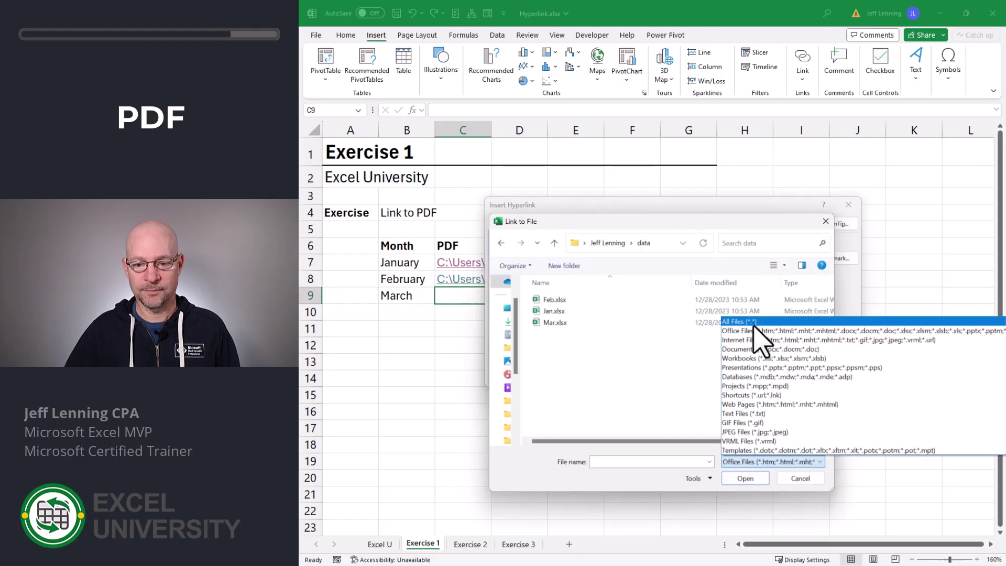
left_click(755, 323)
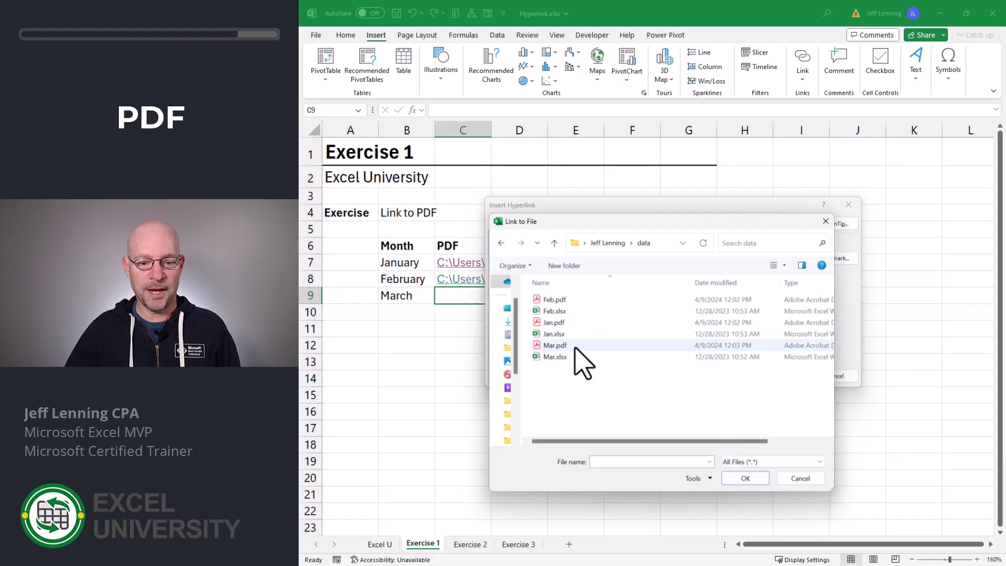
double_click(575, 346)
left_click(784, 378)
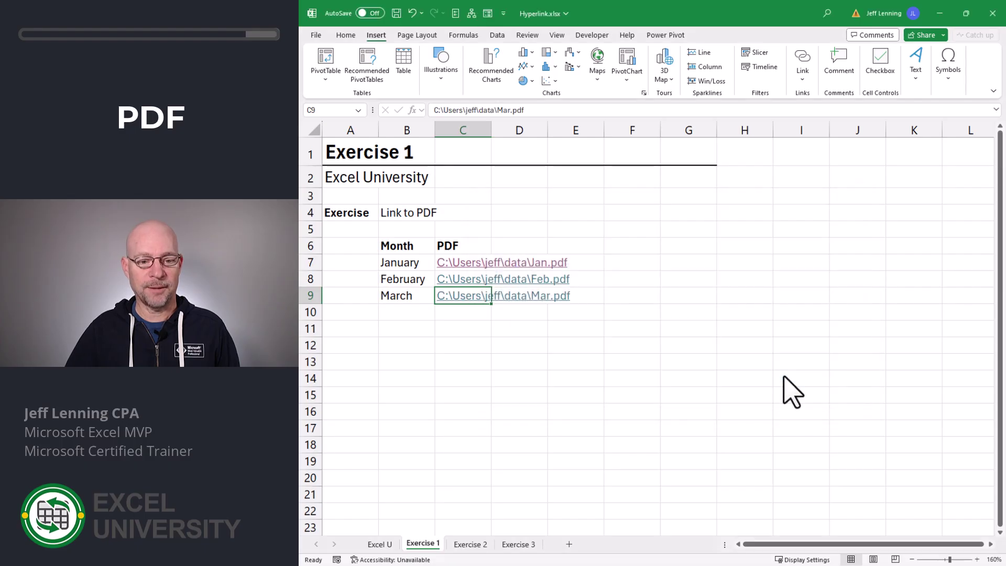
Step: Click an empty area away from the finished PDF links
left_click(642, 381)
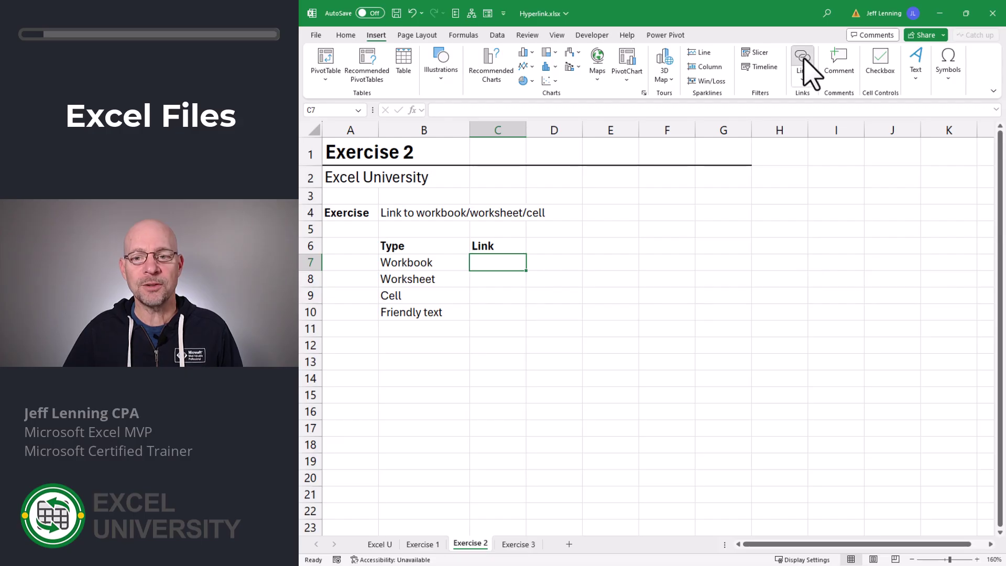
Step: Link cell C7 to the Jan.xlsx workbook, test that it opens, then close Jan.xlsx
left_click(802, 63)
left_click(797, 243)
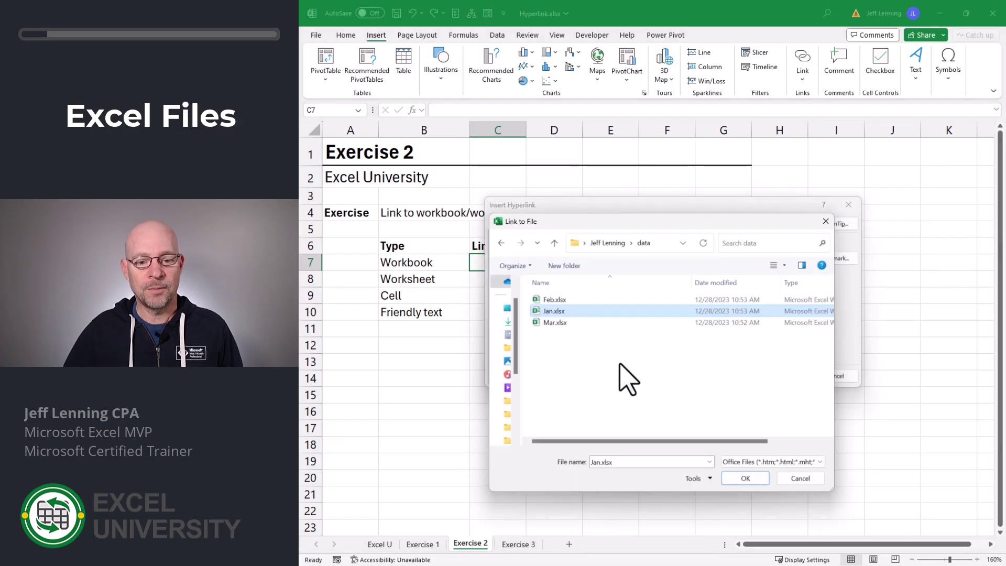
left_click(746, 478)
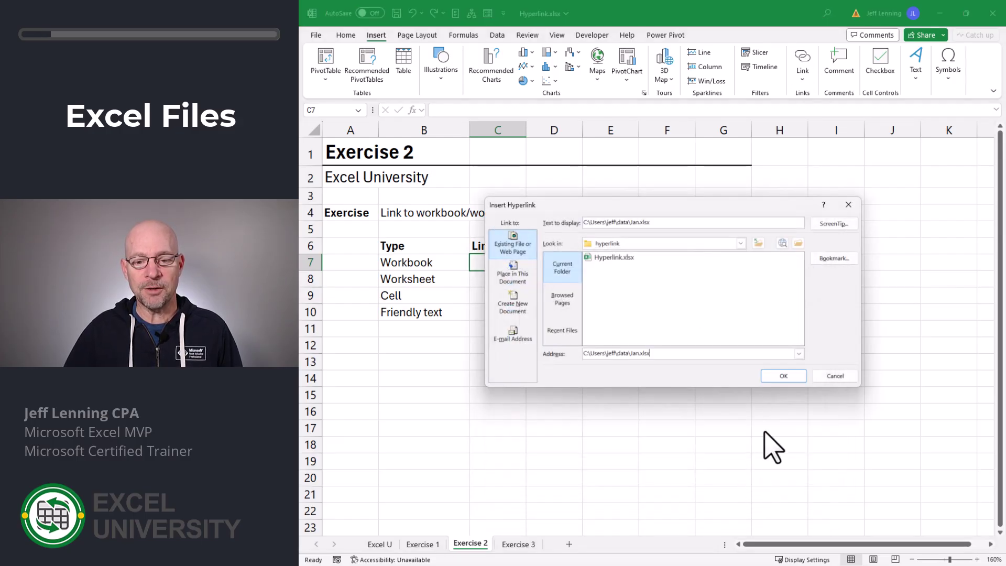
left_click(783, 376)
left_click(508, 283)
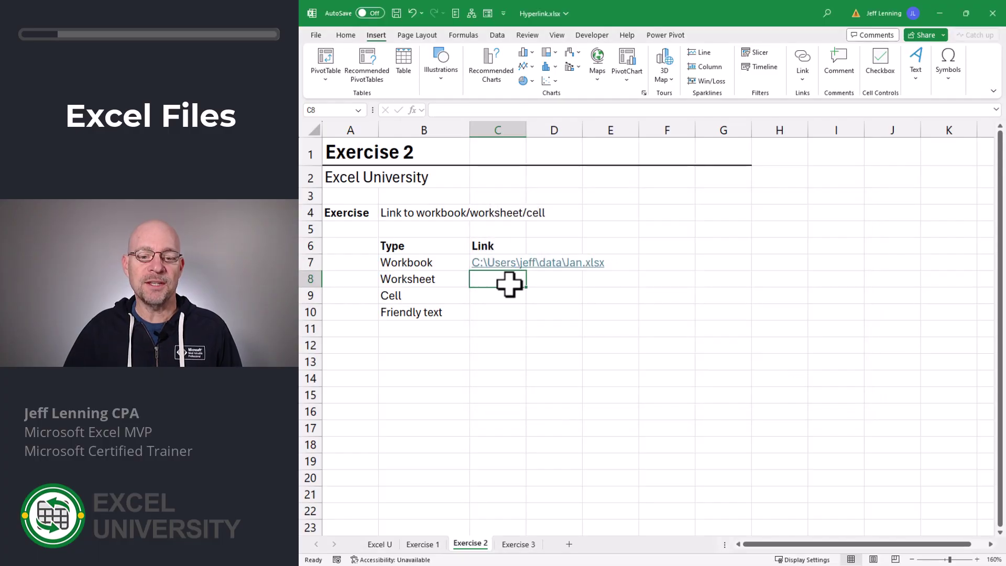
left_click(491, 263)
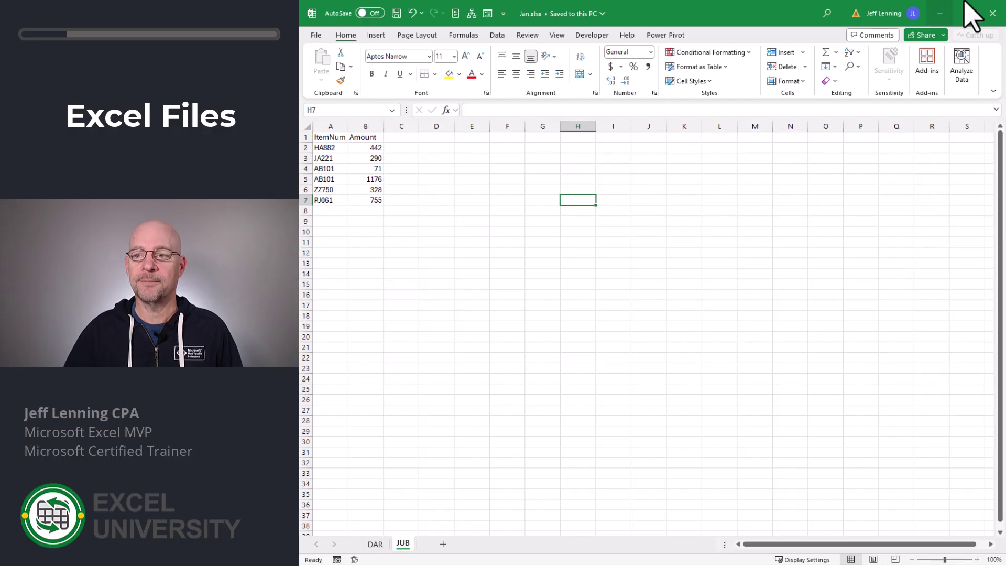
left_click(992, 13)
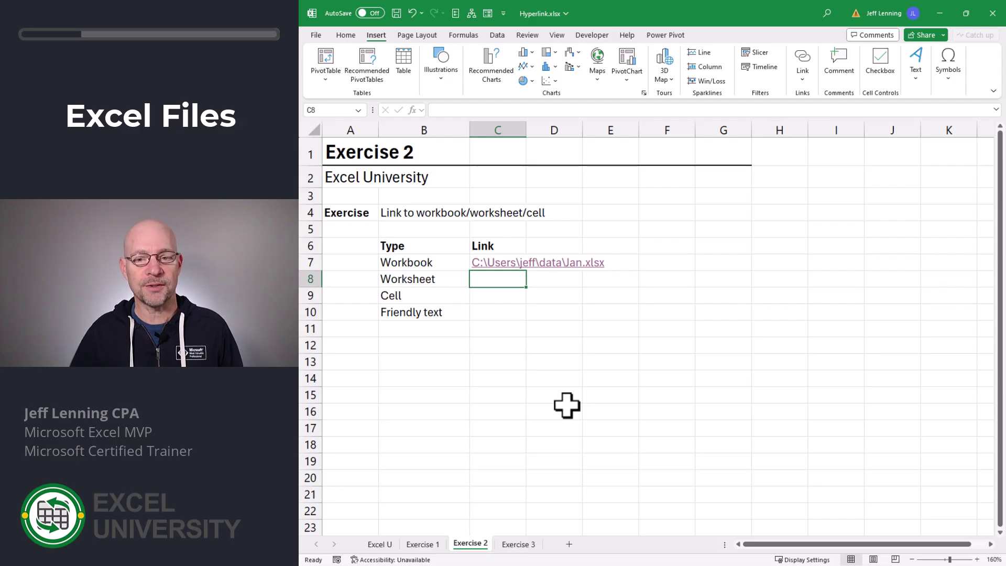
Step: Link cell C8 to Jan.xlsx#DAR!A1 and test that it opens the DAR sheet
left_click(801, 60)
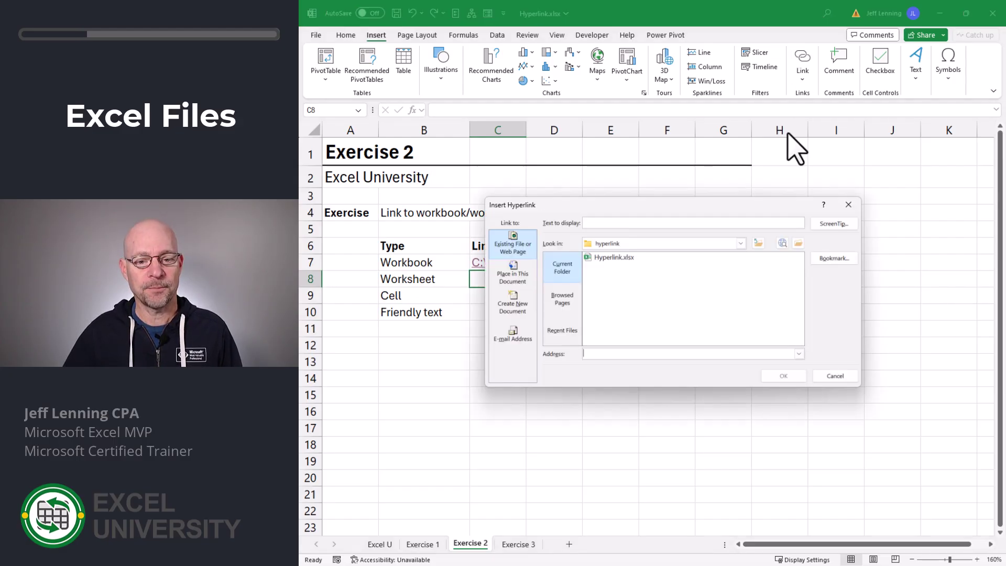
left_click(796, 243)
left_click(573, 311)
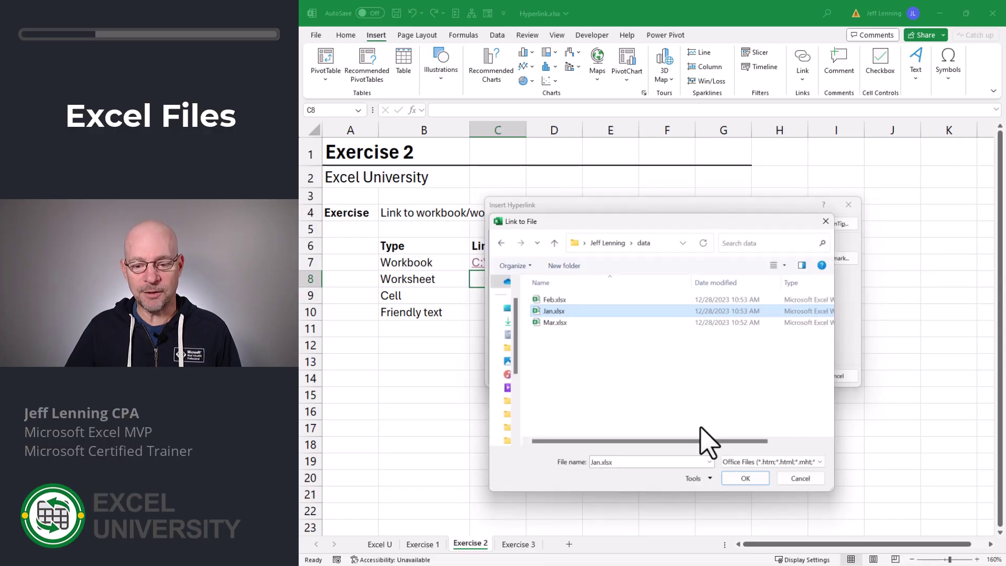
left_click(739, 476)
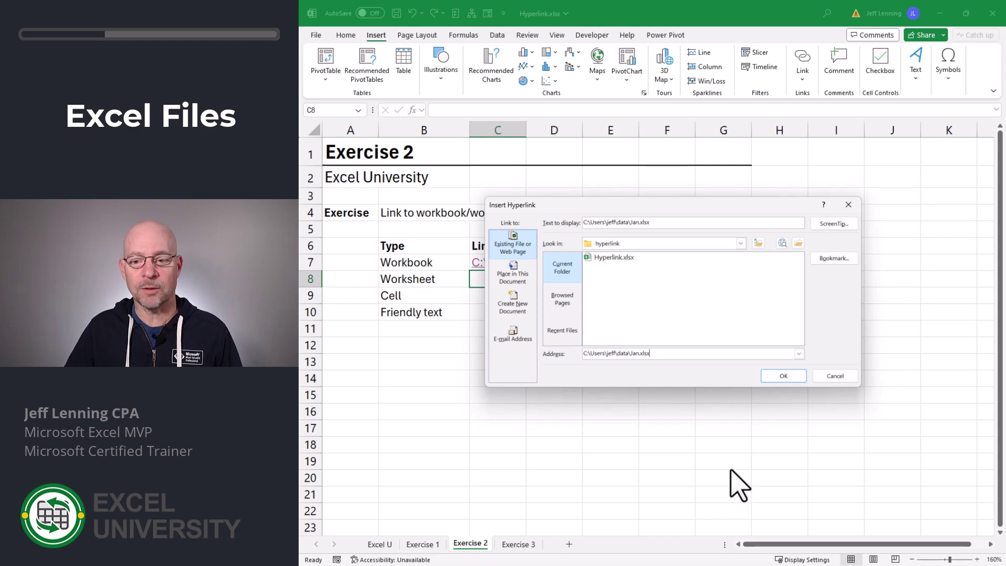
left_click(830, 259)
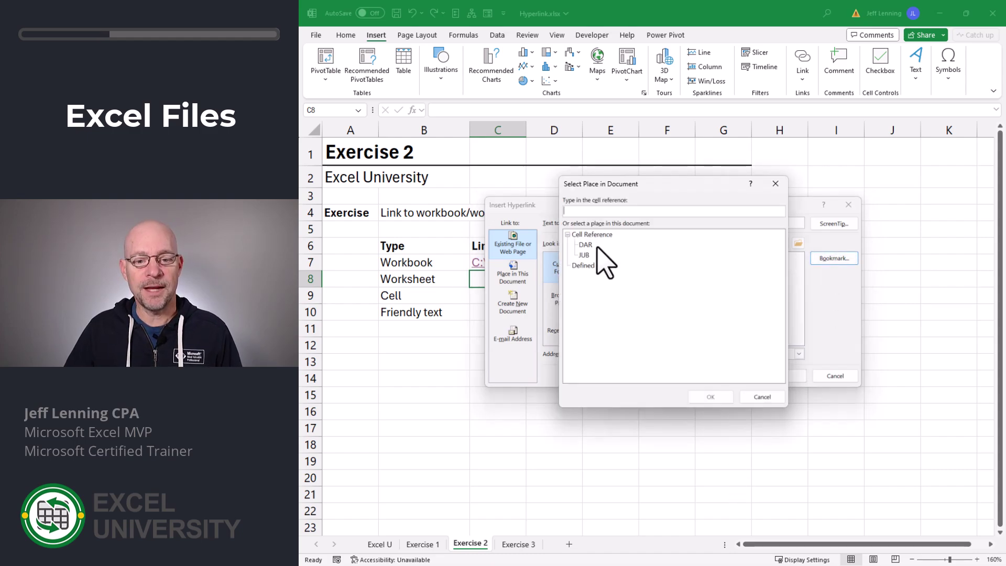
left_click(598, 245)
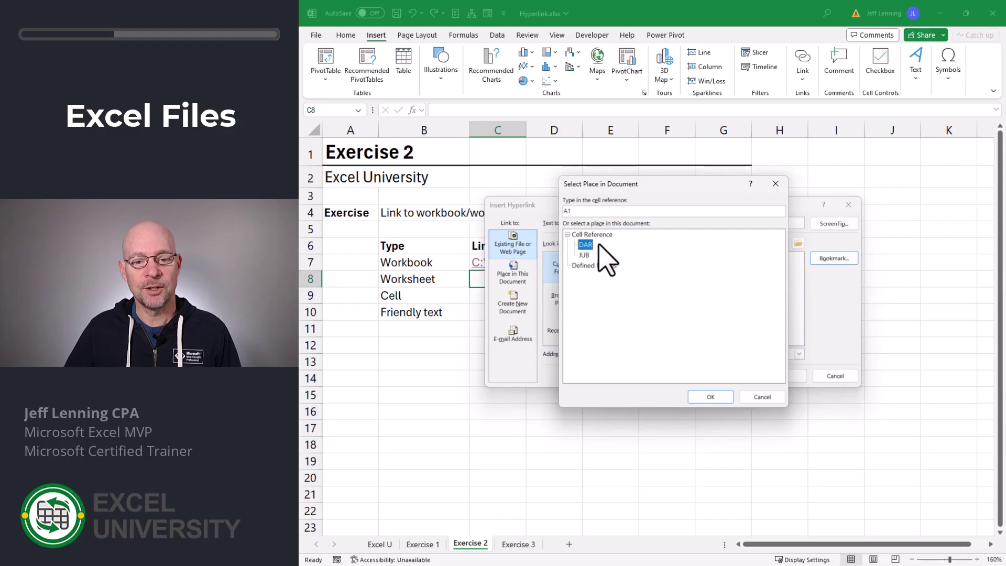
left_click(711, 397)
left_click(784, 377)
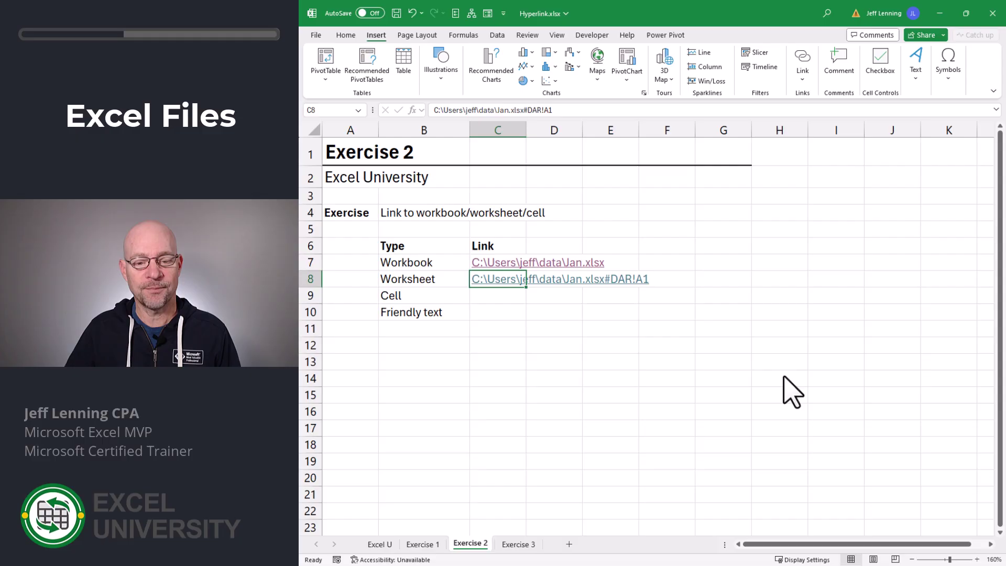
left_click(511, 278)
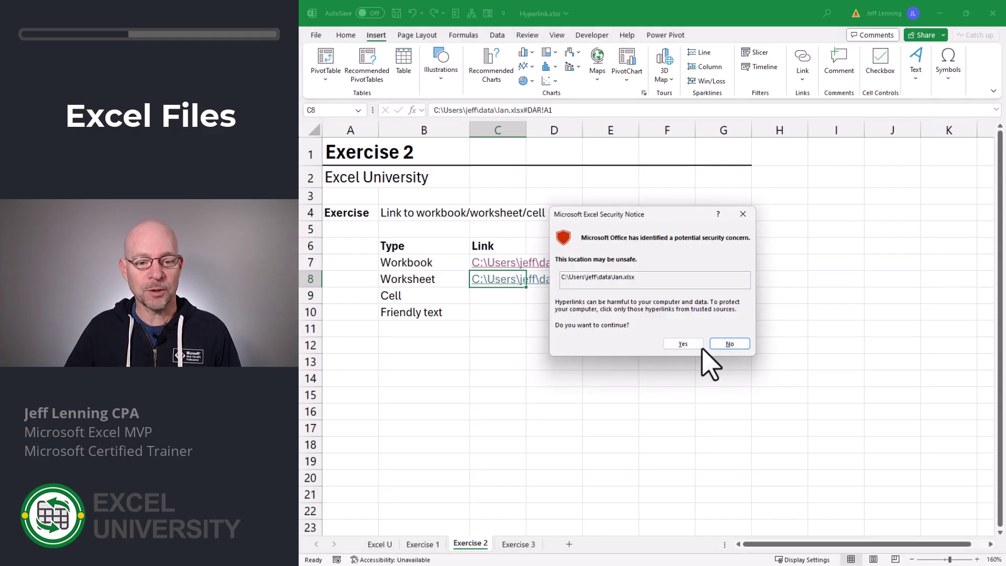
left_click(682, 344)
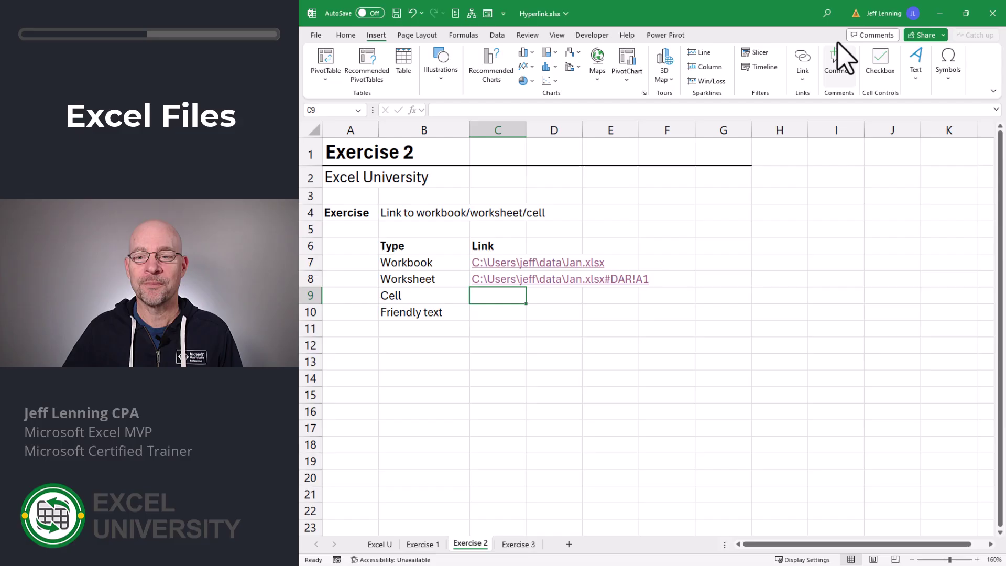
Step: Link cell C9 to Jan.xlsx#DAR!B10, test the jump, then return to Hyperlink.xlsx
left_click(802, 57)
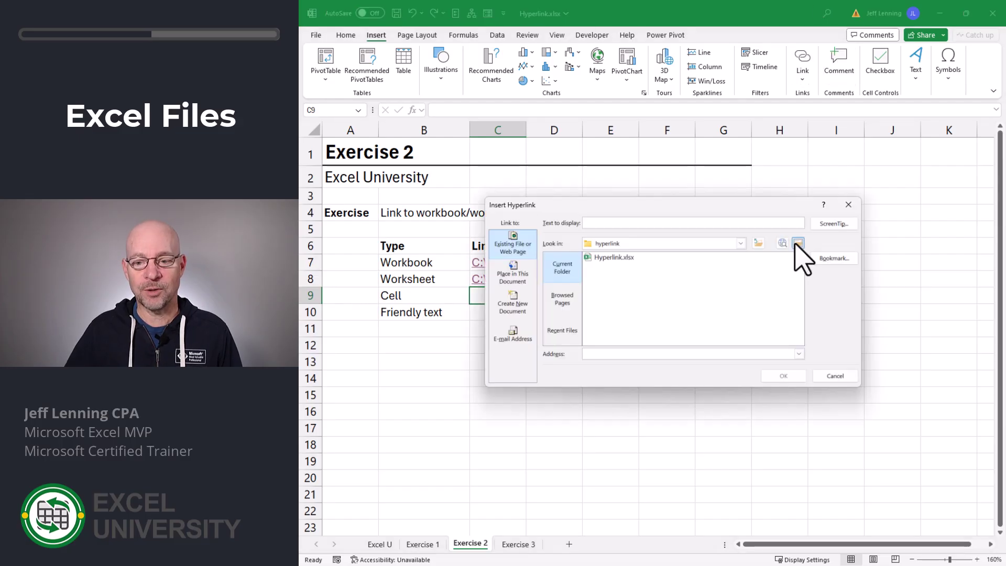
left_click(797, 242)
left_click(572, 310)
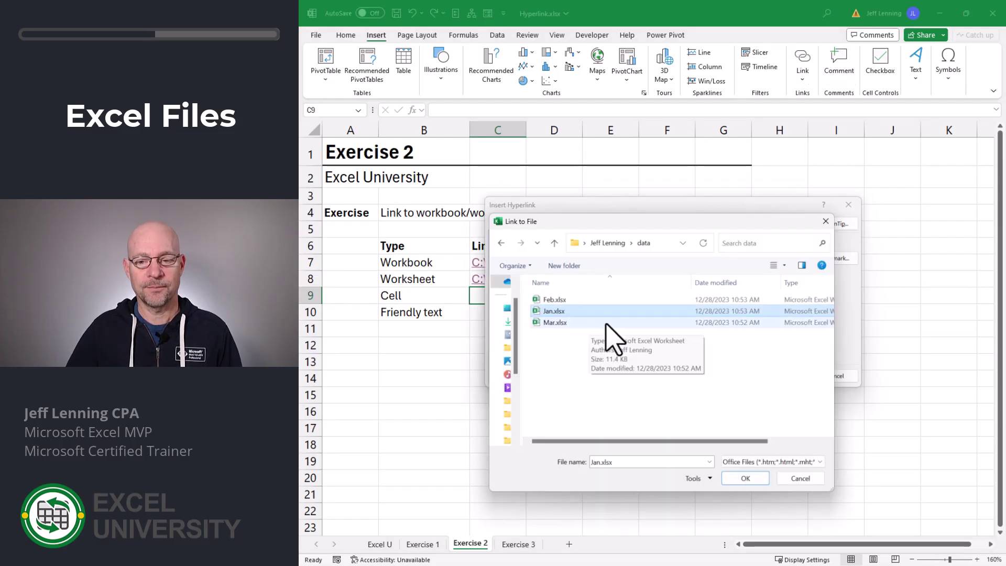
left_click(745, 477)
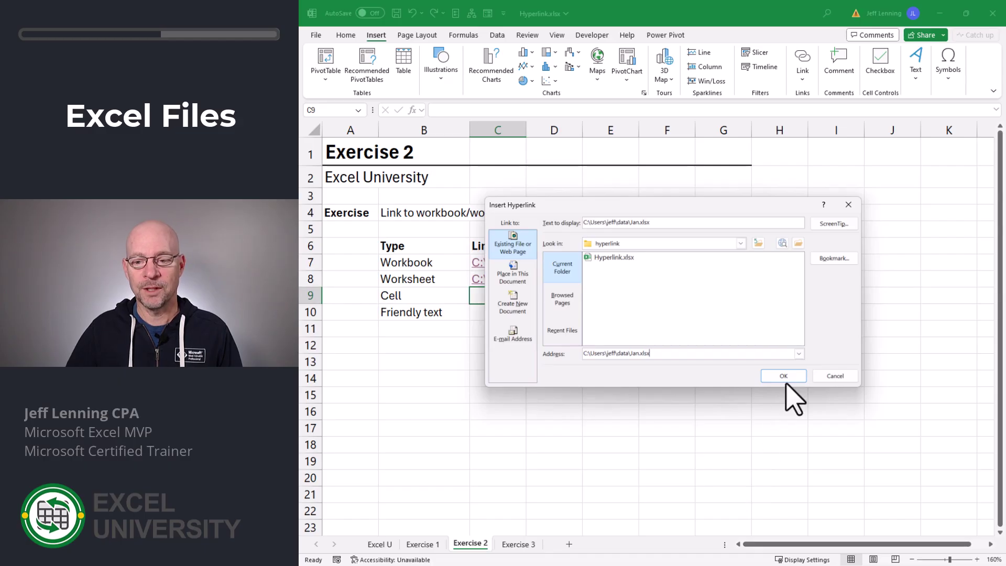
left_click(828, 257)
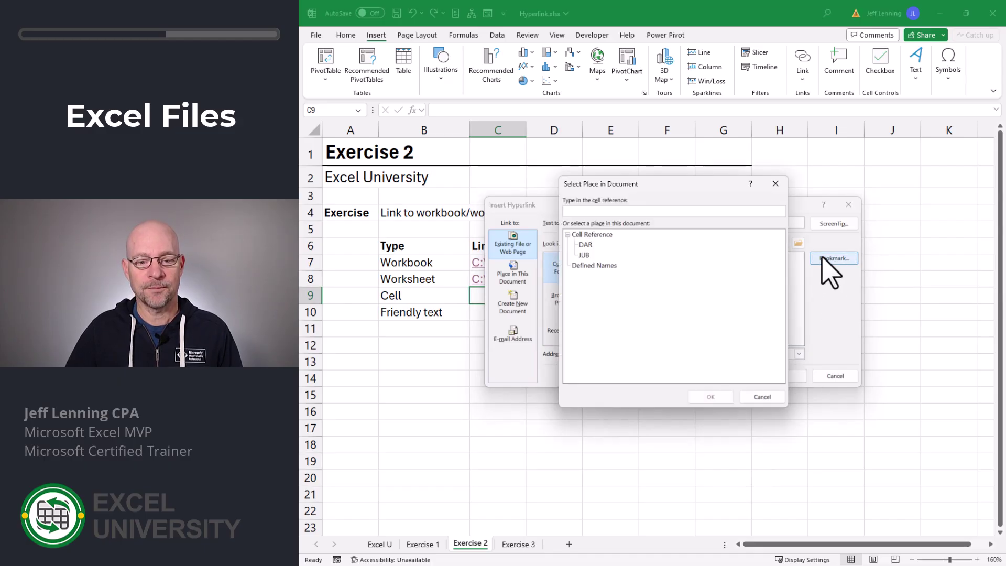
left_click(592, 246)
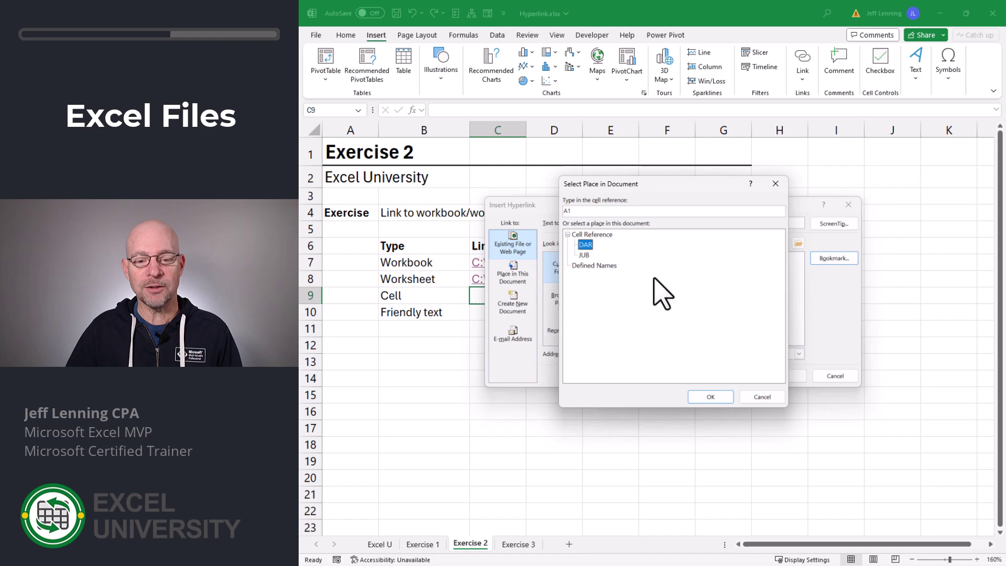
left_click(571, 212)
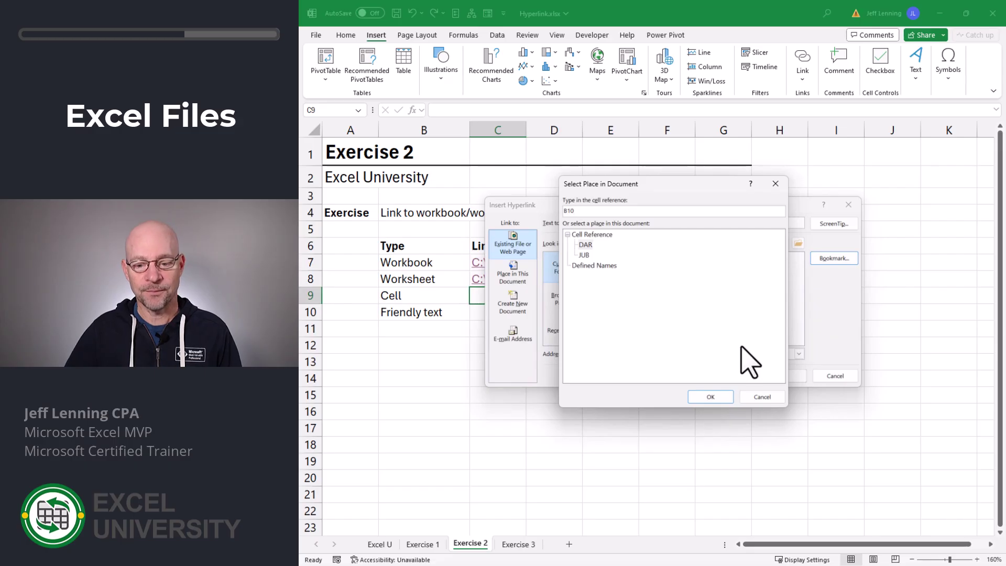
left_click(711, 396)
left_click(784, 375)
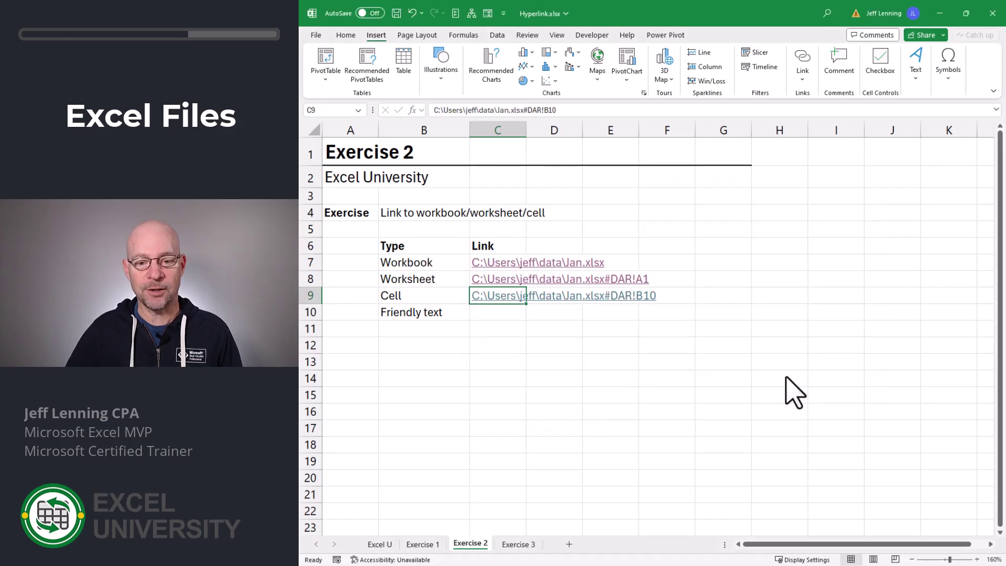
left_click(493, 300)
left_click(686, 343)
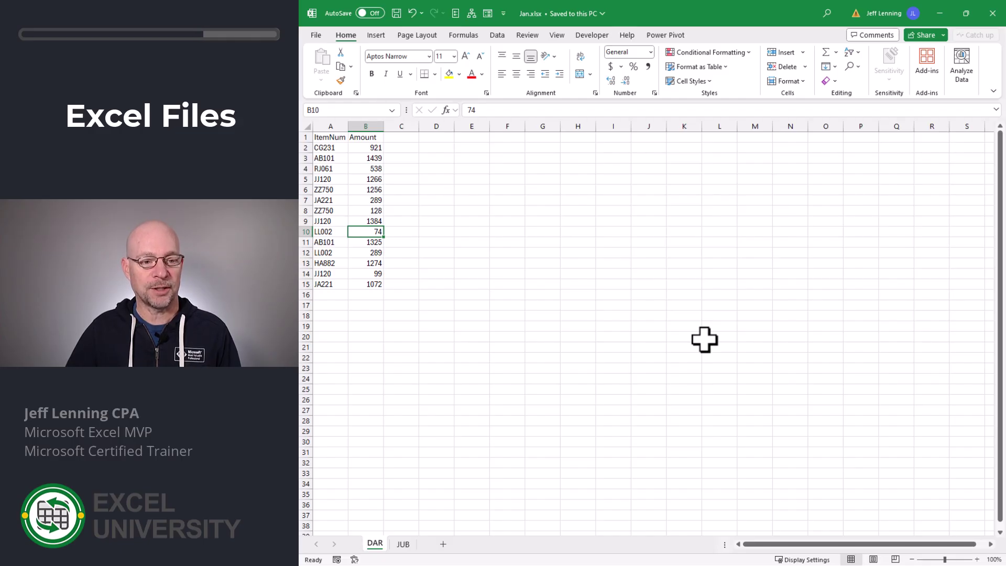
key("ctrl+w")
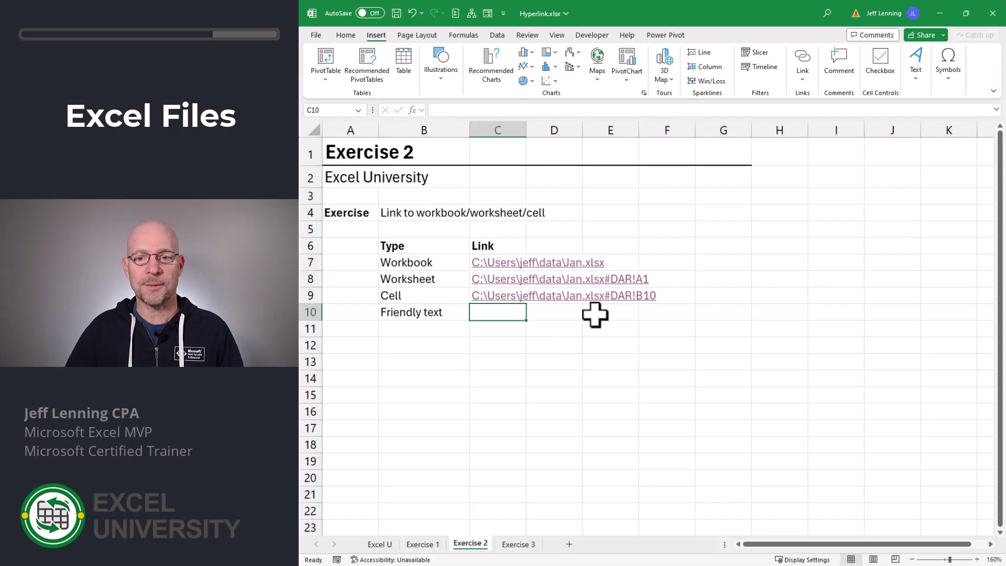
Step: Link cell C10 to Jan.xlsx#DAR!B10, displayed as the friendly text 'January File'
left_click(799, 58)
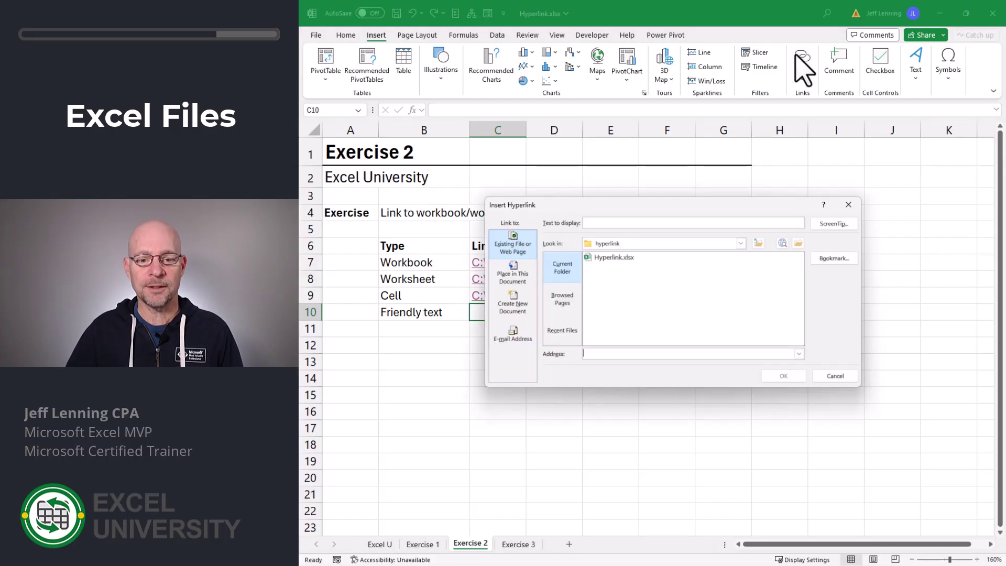
left_click(797, 244)
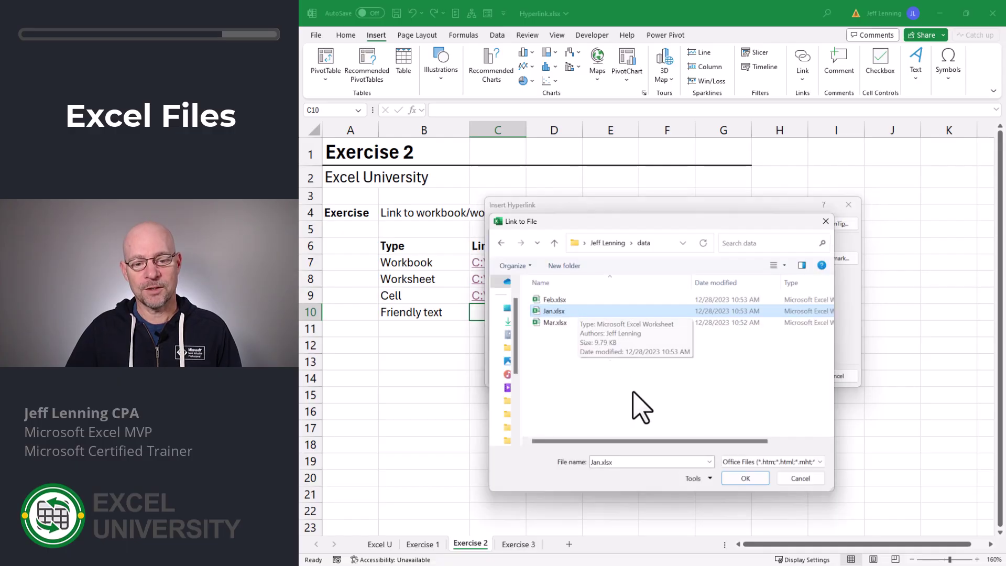
left_click(743, 476)
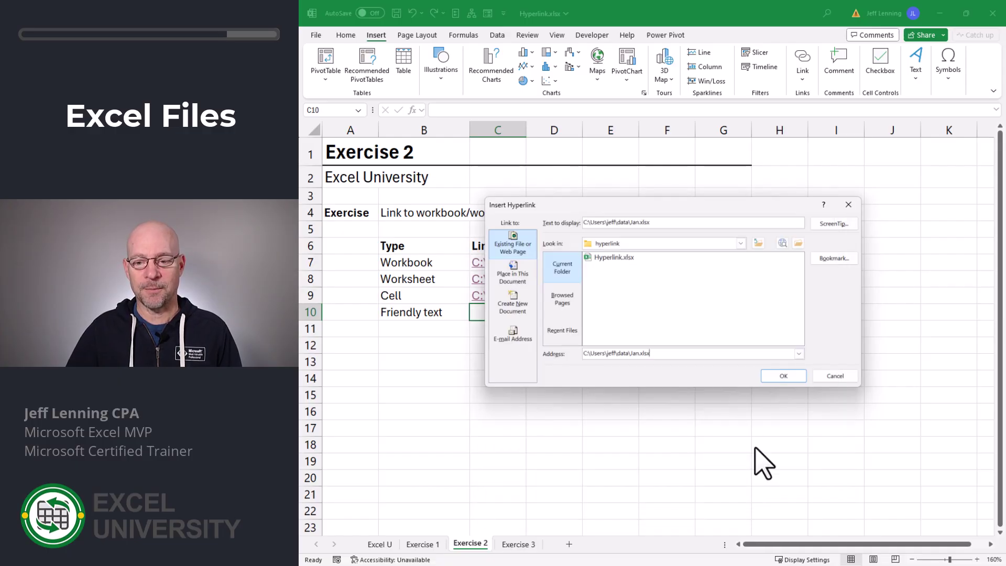
left_click(834, 257)
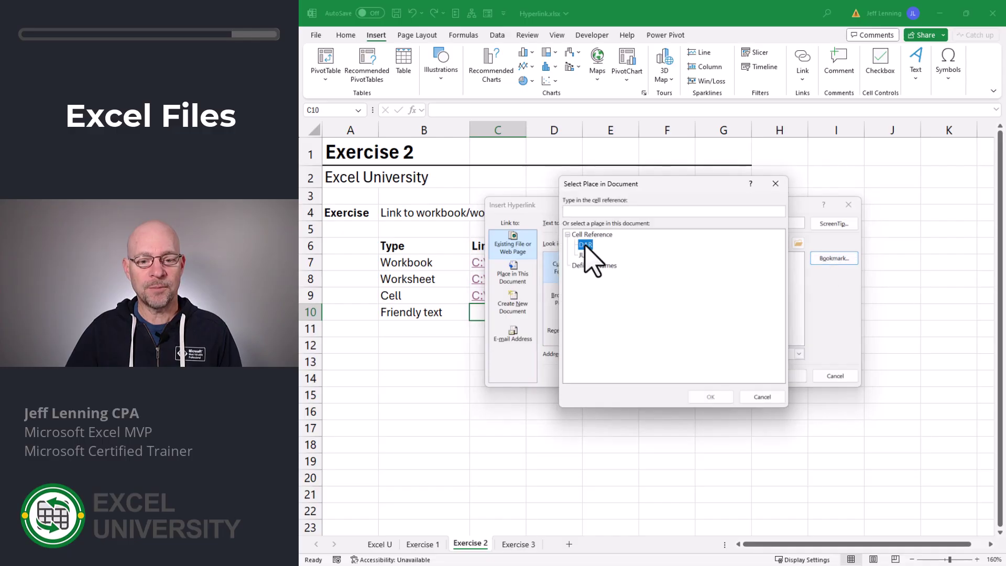
left_click(584, 245)
double_click(592, 210)
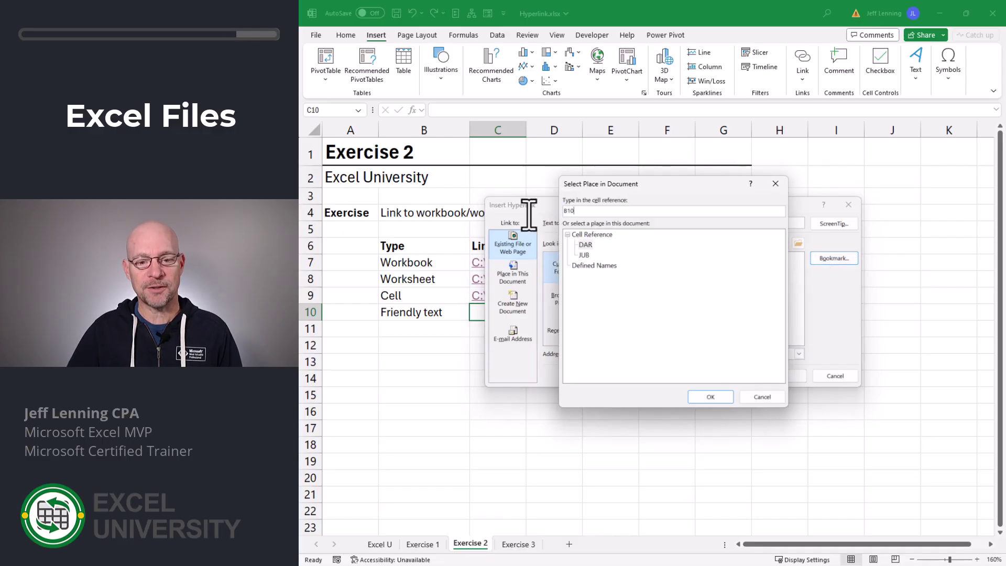
left_click(708, 397)
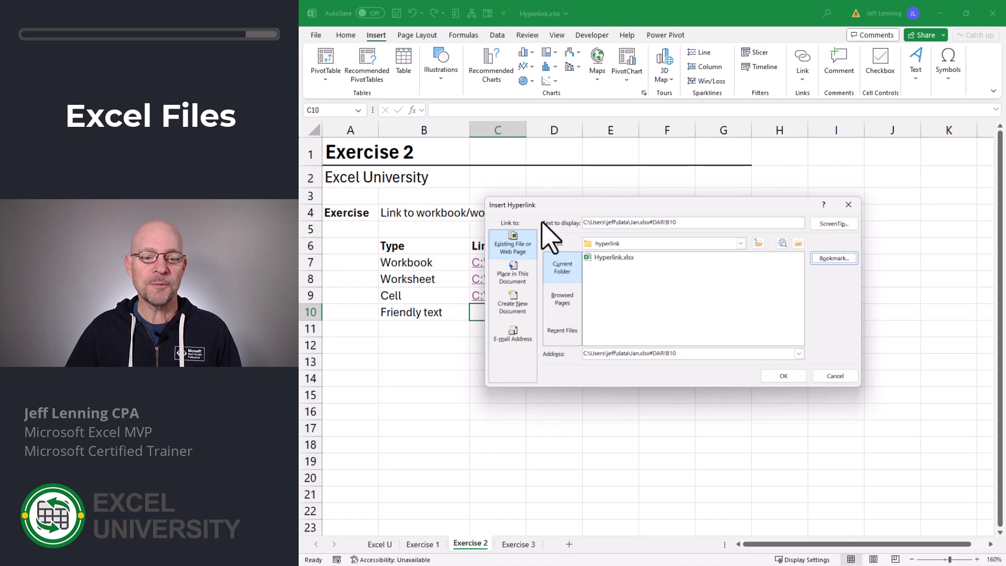
triple_click(668, 223)
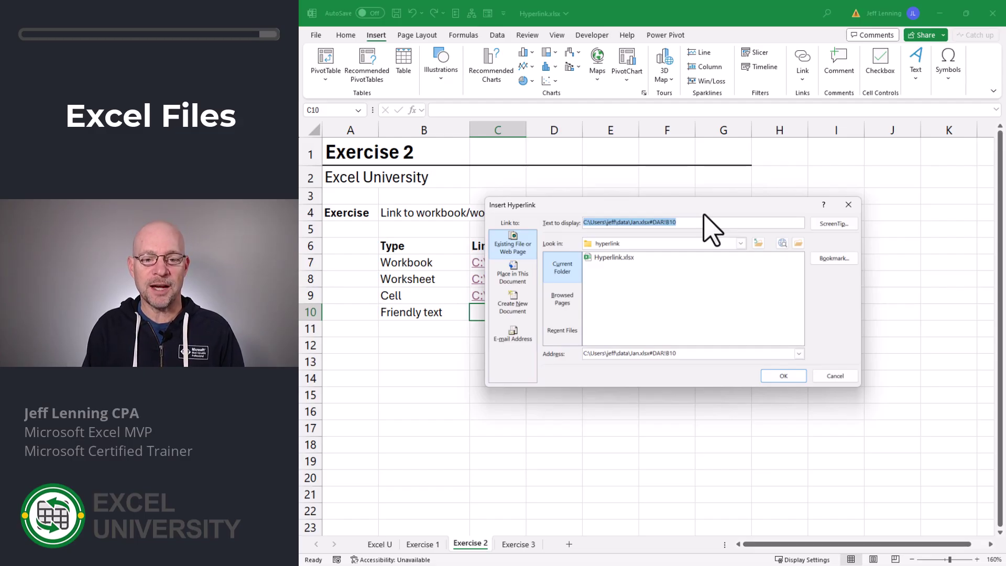
type("January F")
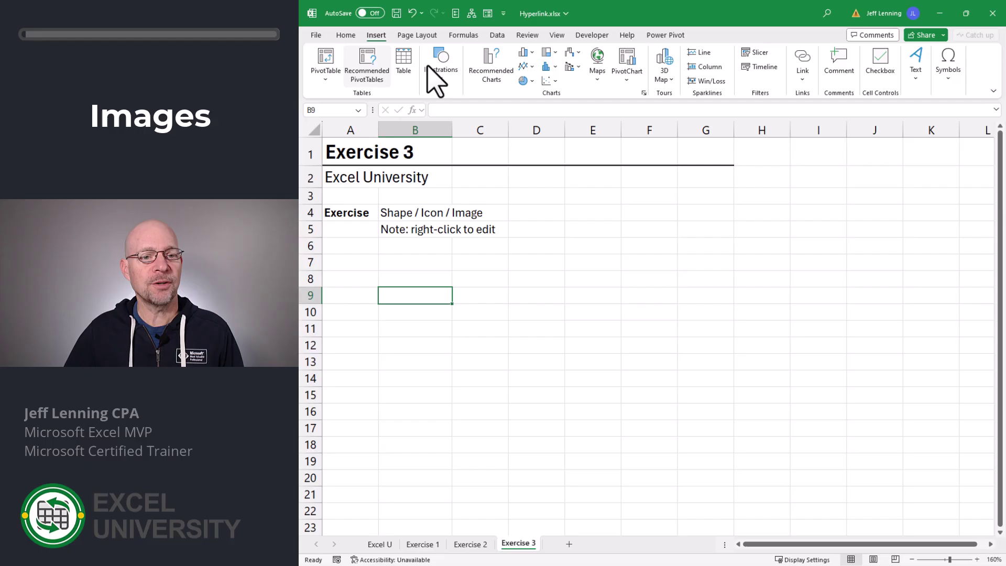
Step: Draw a rounded rectangle near cells B7:C10, sized wider than tall
left_click(442, 73)
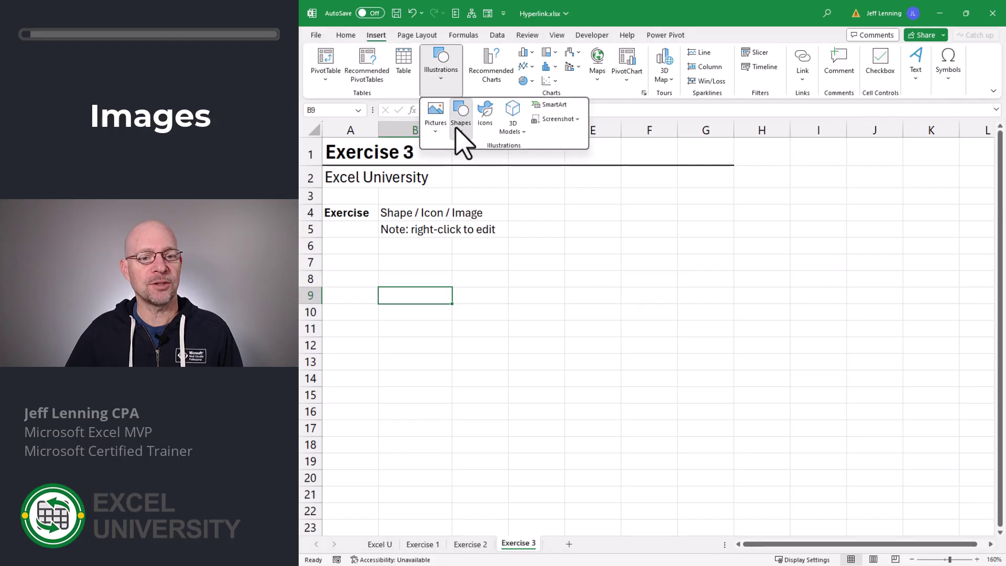
left_click(461, 118)
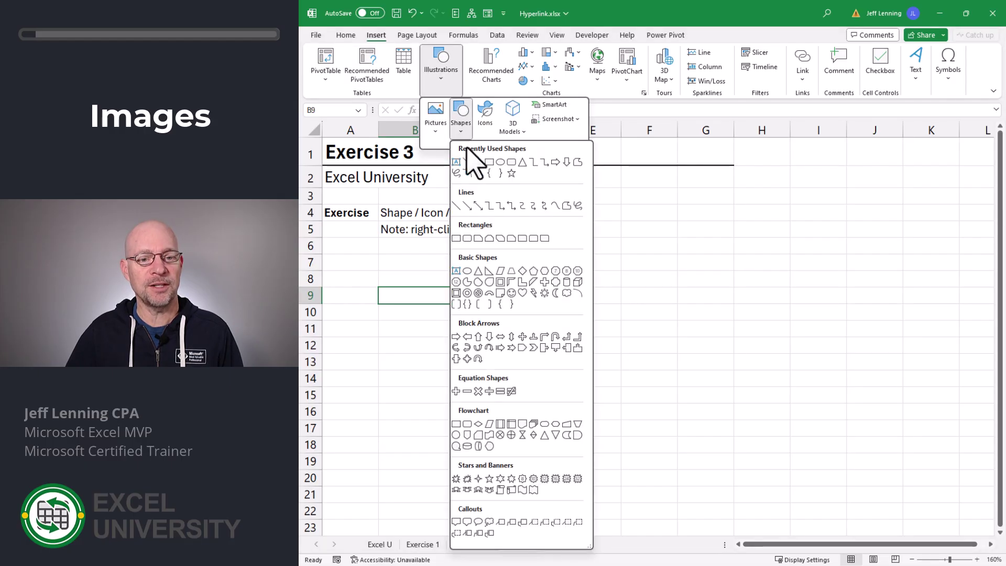
left_click(510, 162)
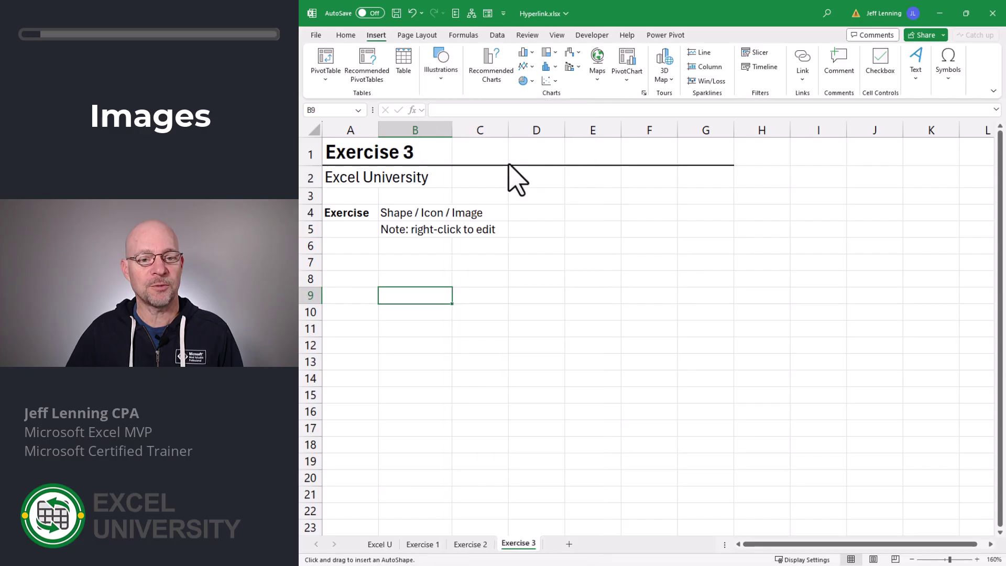
left_click(397, 267)
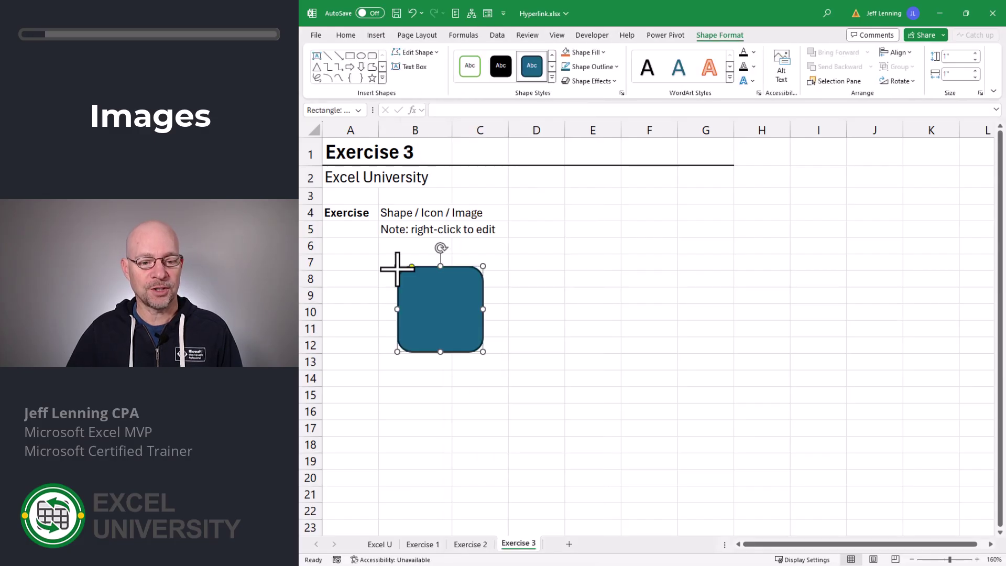
left_click_drag(481, 352, 527, 327)
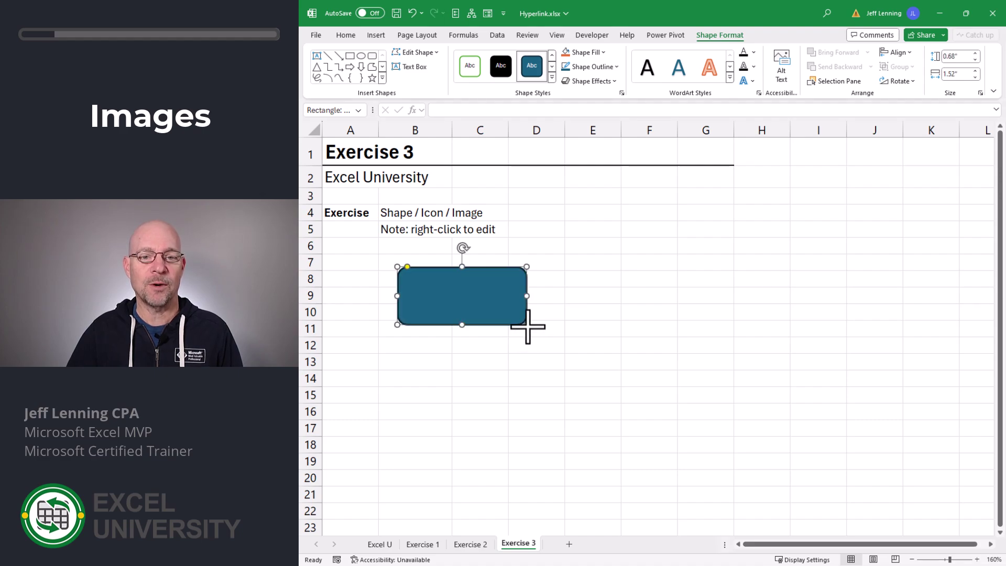
Step: Remove the rectangle's outline and give it a dark gradient fill
left_click(593, 66)
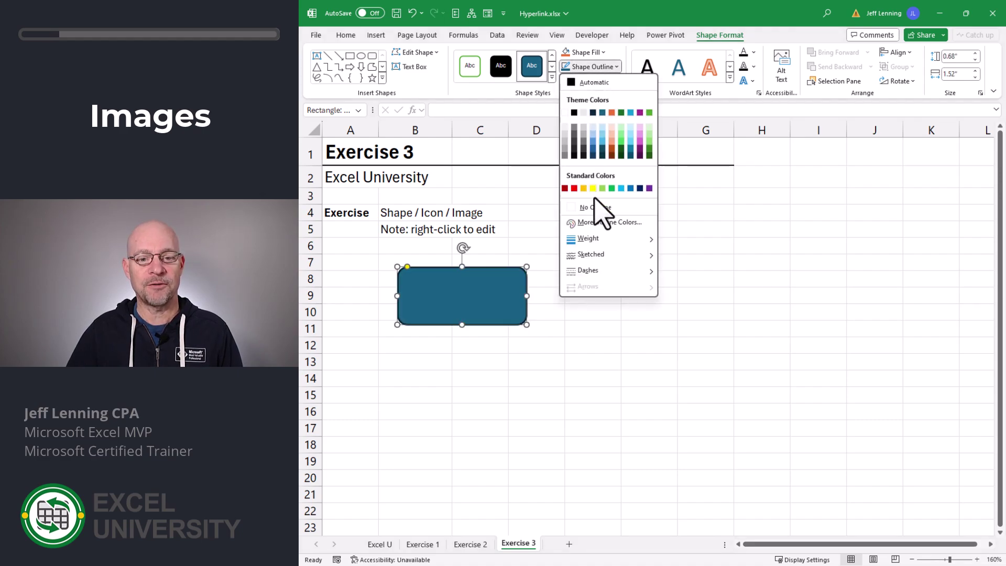
left_click(596, 208)
left_click(602, 52)
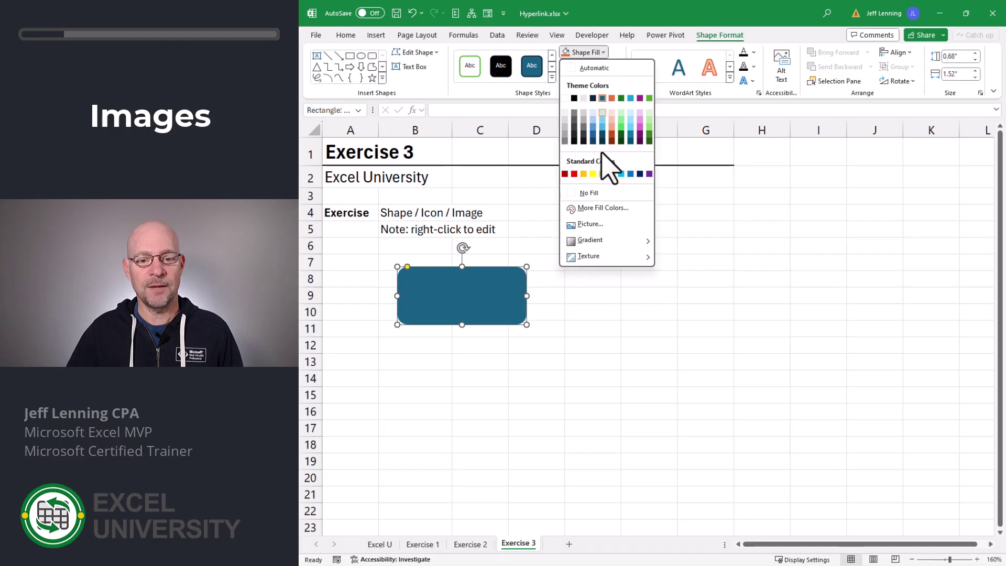
mouse_move(602, 241)
left_click(665, 399)
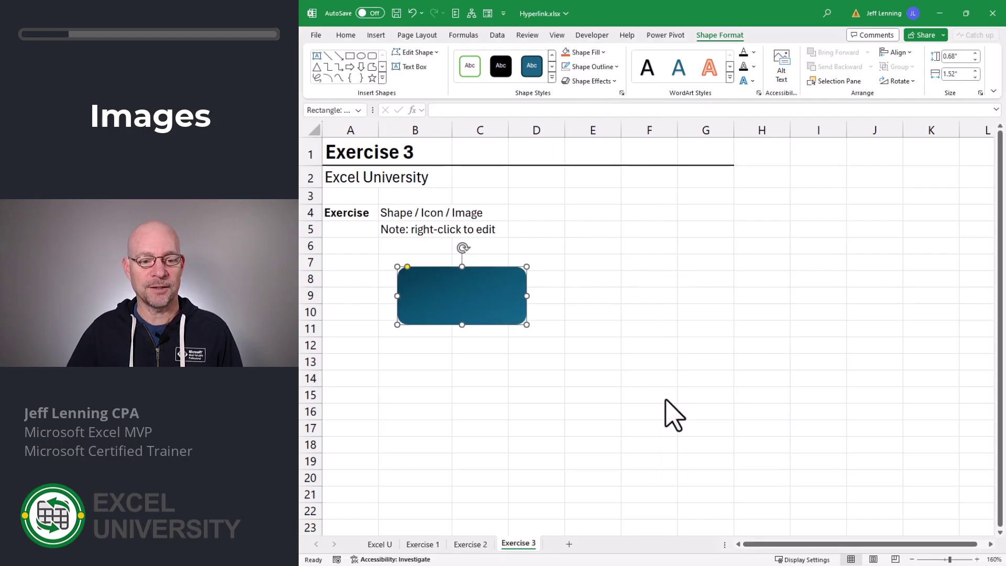
Step: Label the rectangle 'January' at font size 20, then deselect it
left_click(478, 290)
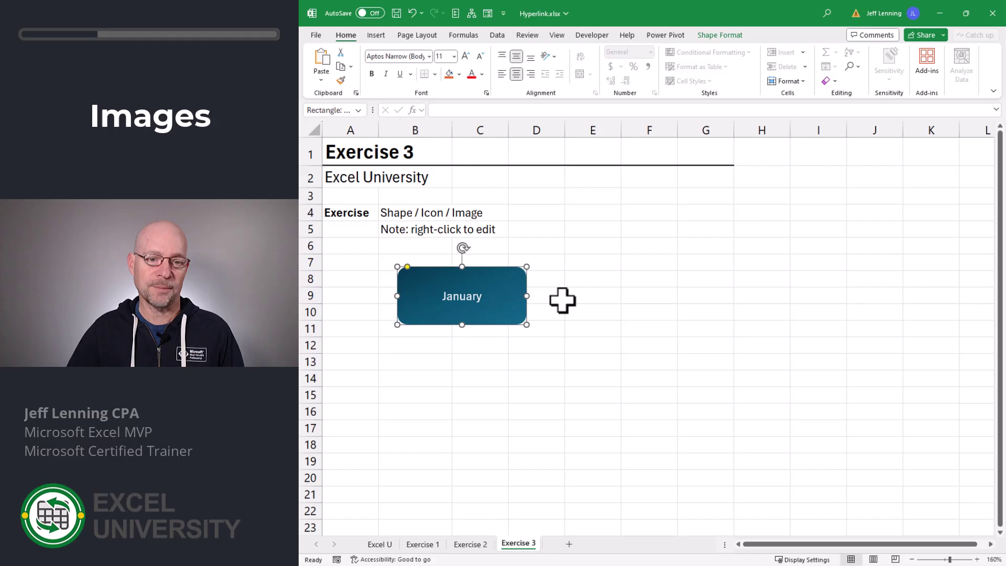
left_click(604, 313)
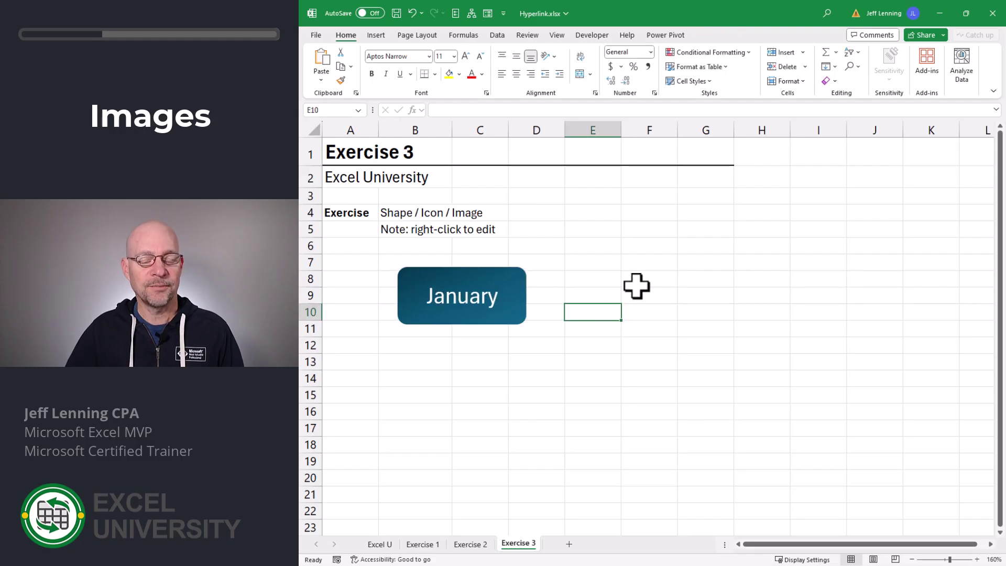
Step: Hyperlink the January shape to a sheet location in Jan.xlsx
right_click(508, 273)
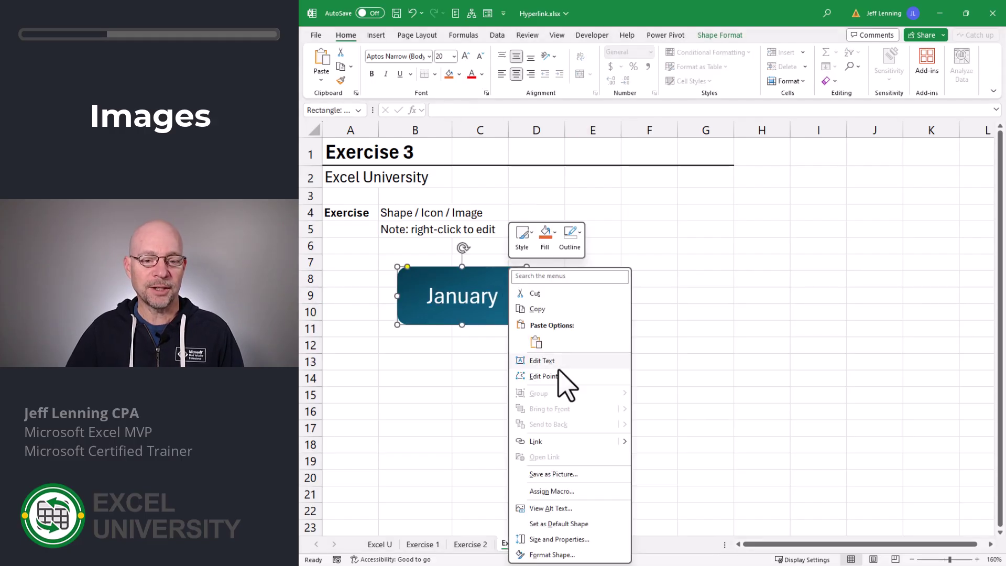
left_click(564, 443)
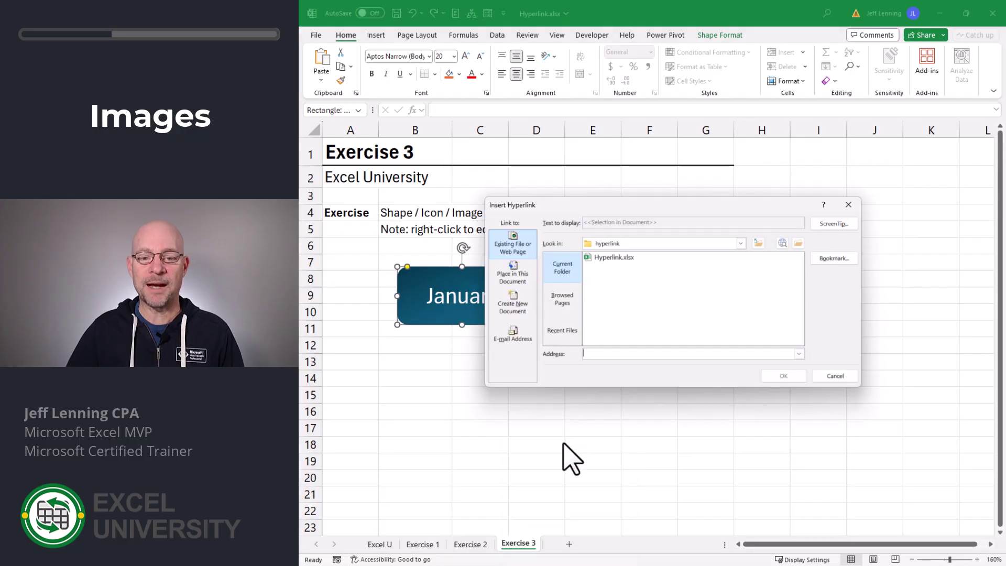
left_click(797, 243)
left_click(554, 311)
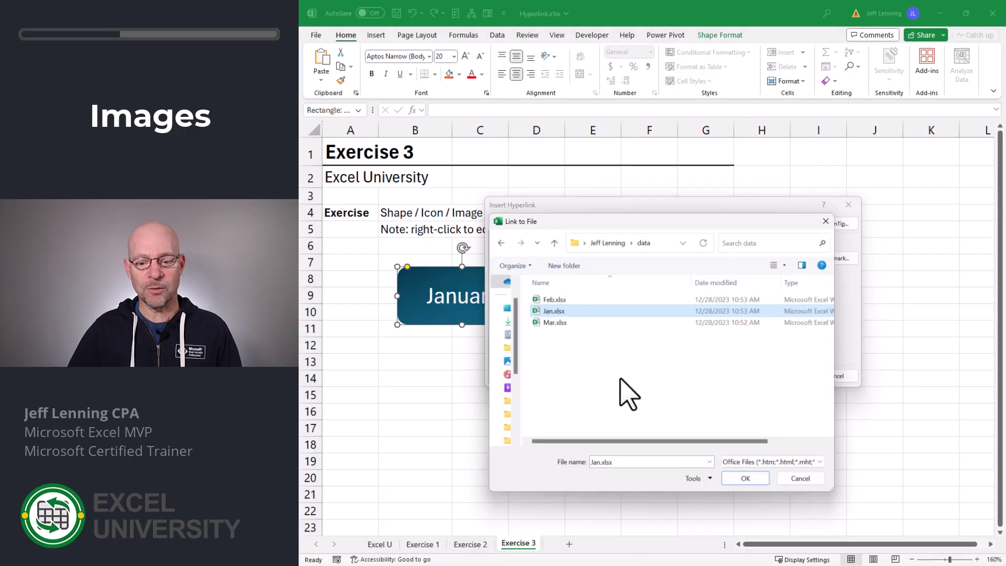
left_click(745, 478)
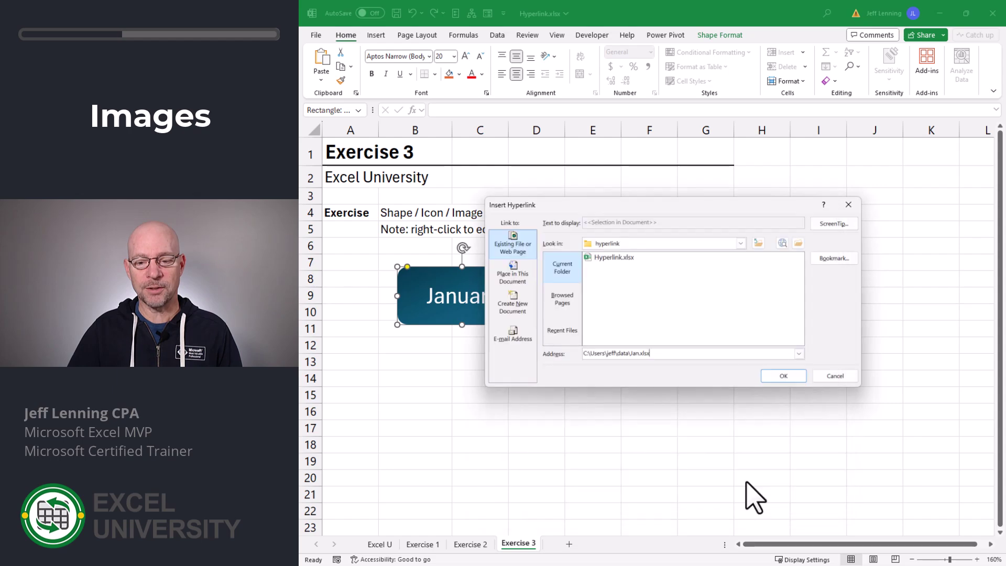
left_click(833, 258)
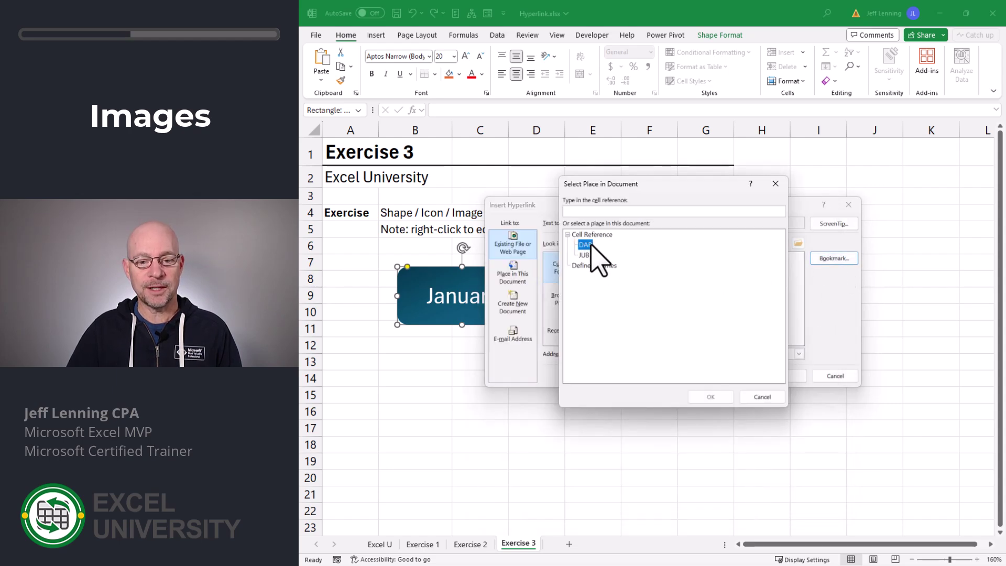
left_click(724, 396)
left_click(785, 376)
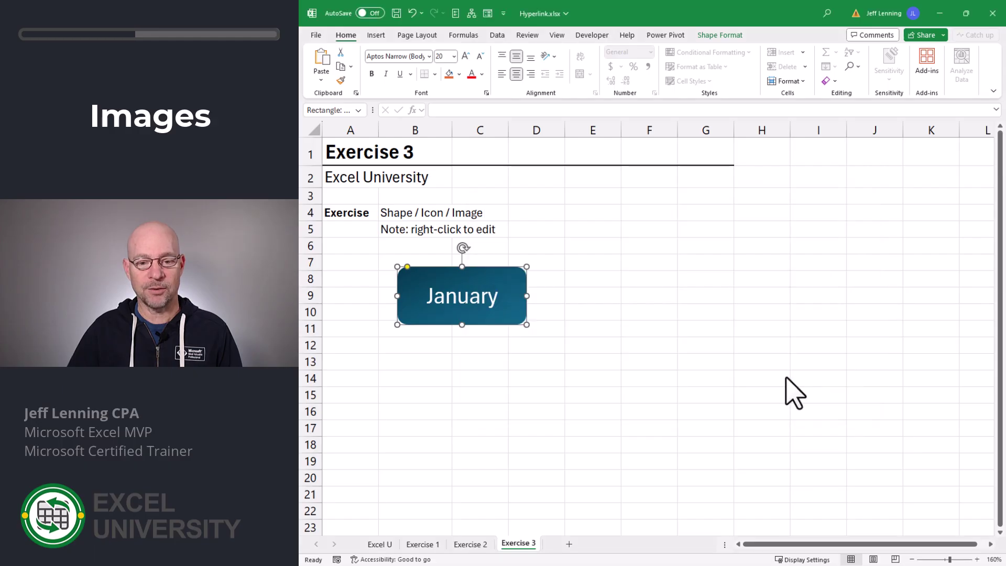
Step: Click the January shape and allow it to open Jan.xlsx
left_click(688, 377)
left_click(495, 286)
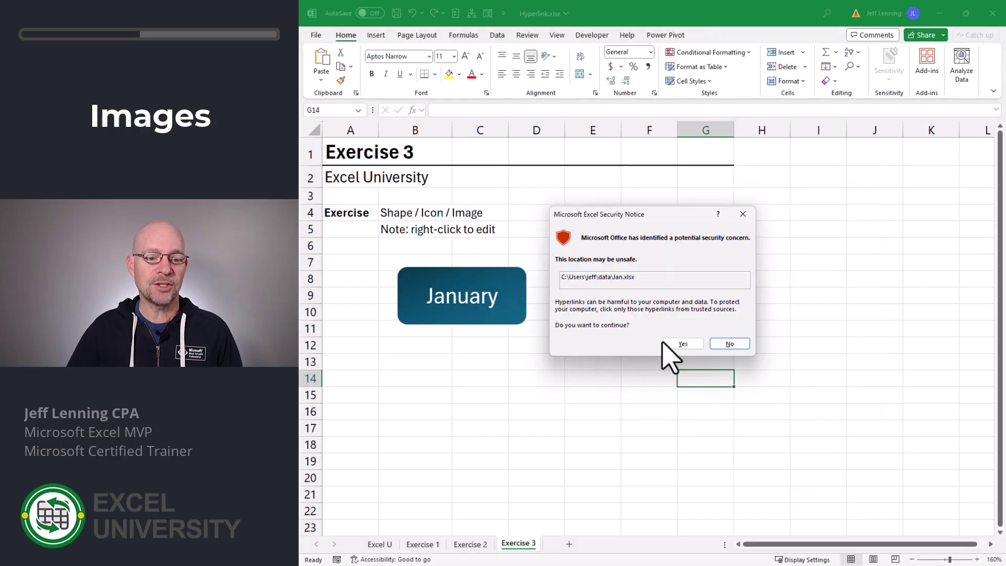
left_click(681, 343)
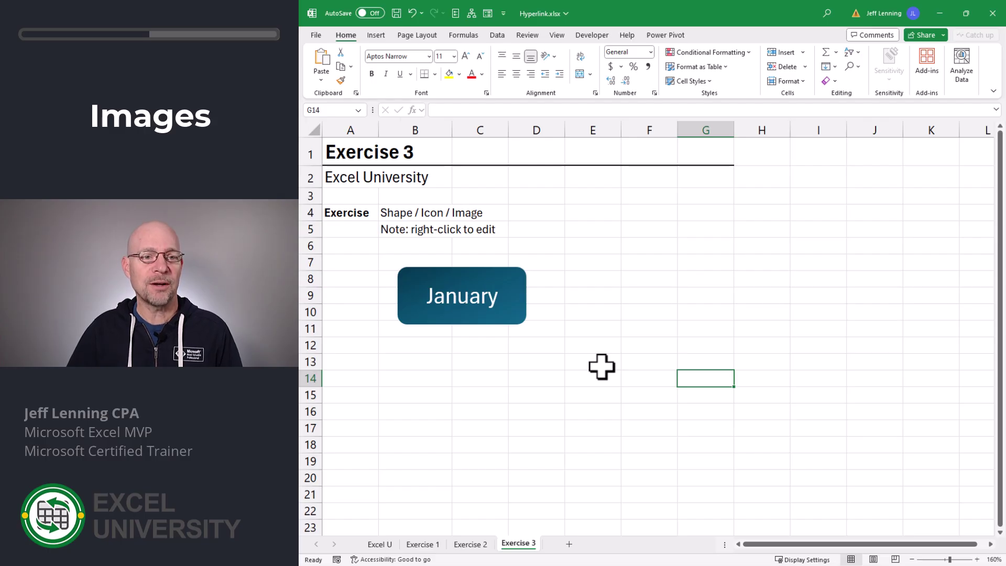
Step: Insert the contact-book stock icon below the January button and give it a teal fill
left_click(373, 35)
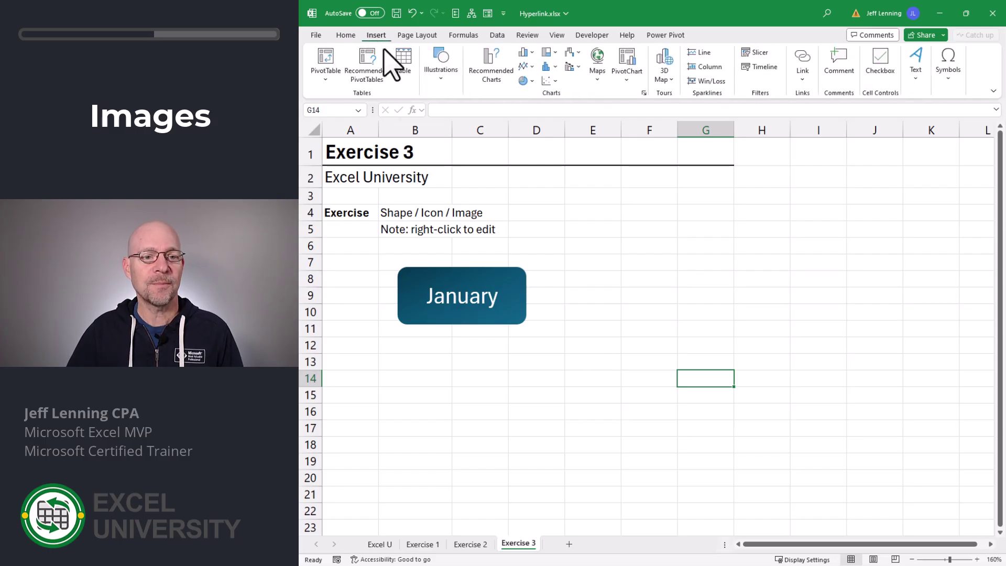
left_click(442, 78)
left_click(478, 118)
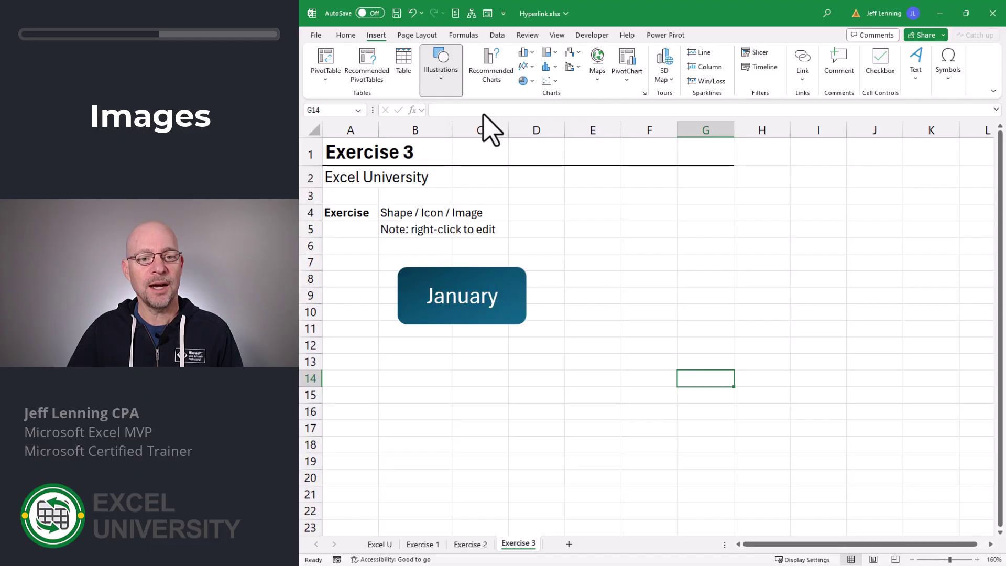
left_click(502, 267)
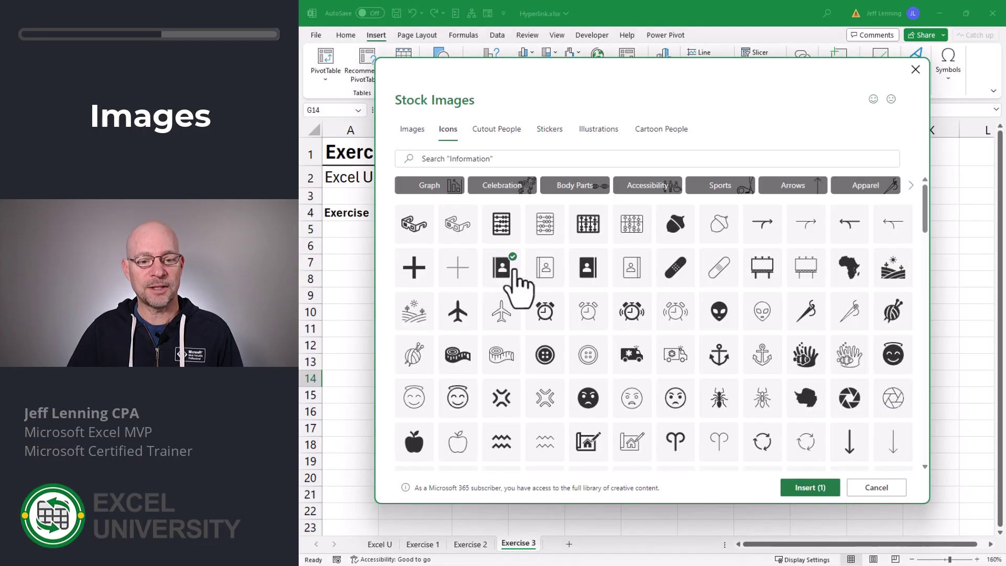
left_click(809, 487)
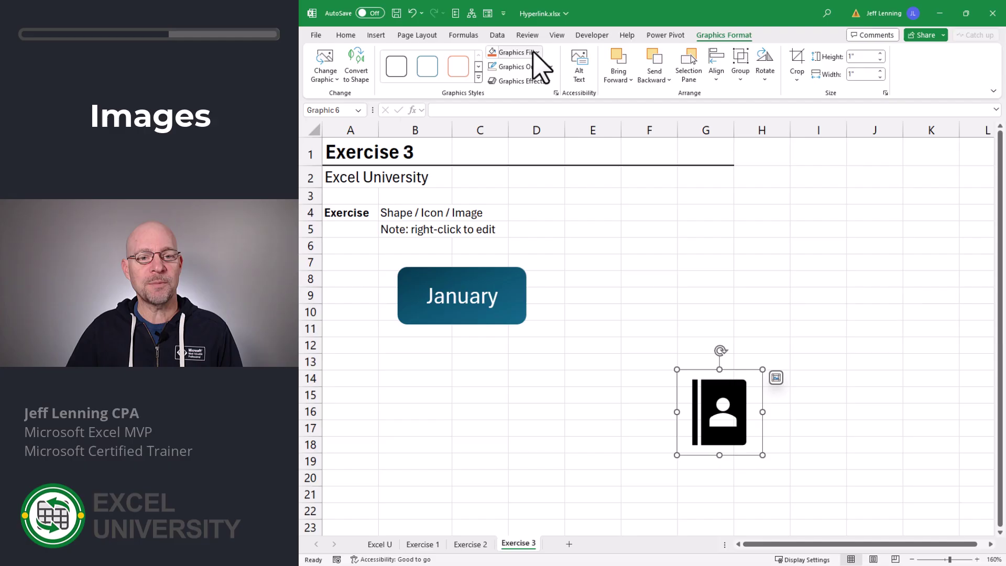
left_click(536, 53)
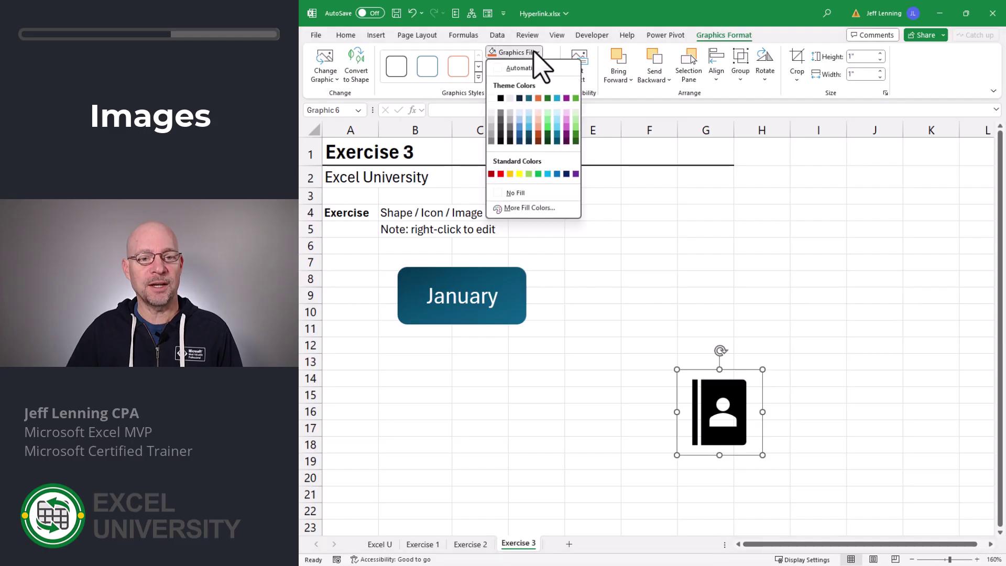
left_click(529, 98)
Step: Hyperlink the icon to the workbook, then test it and accept the security notice
right_click(734, 403)
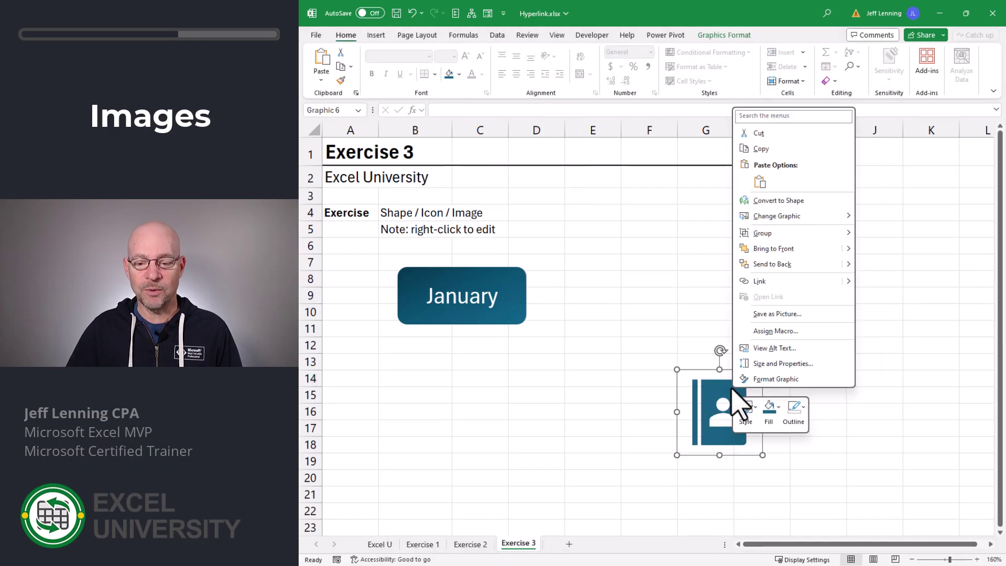
left_click(759, 280)
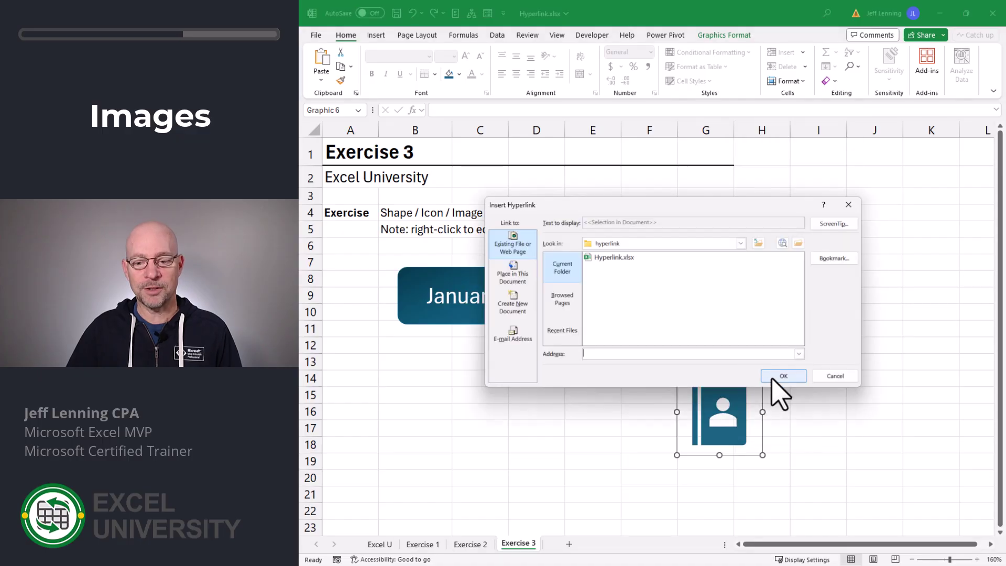
left_click(772, 376)
left_click(781, 339)
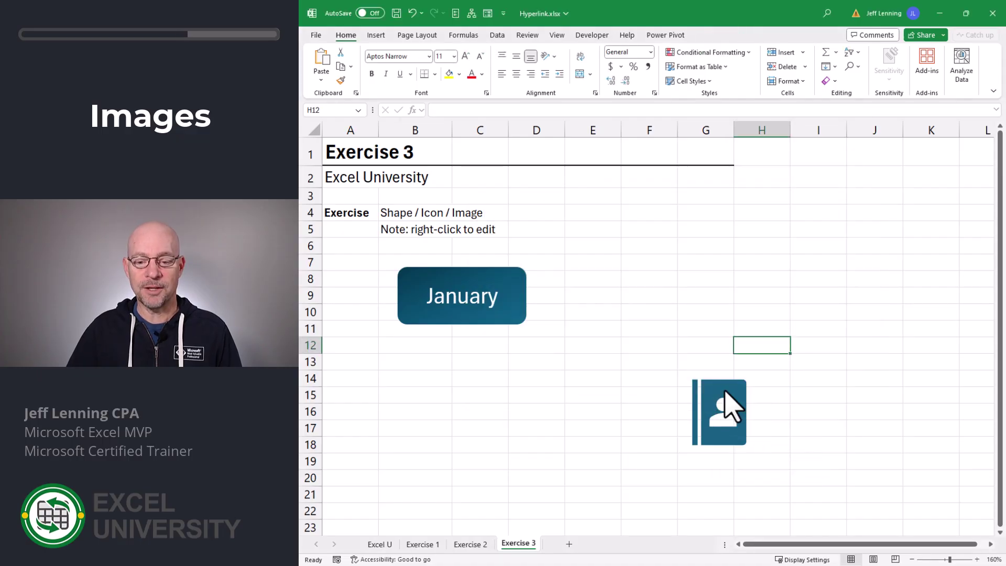
left_click(722, 406)
left_click(689, 344)
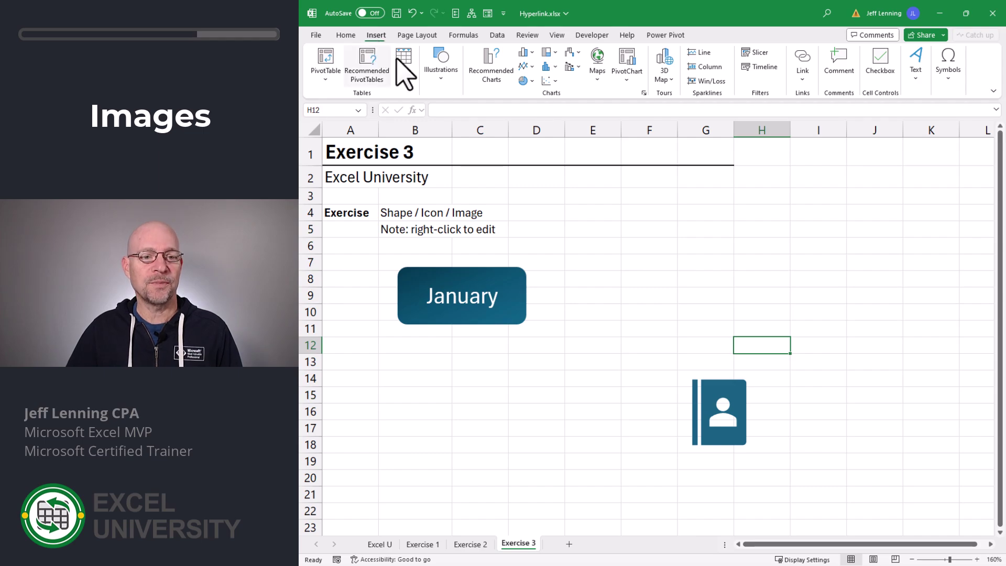
Step: Insert the telescope sticker from the Stock Images Stickers collection beside the January button
left_click(437, 76)
left_click(437, 110)
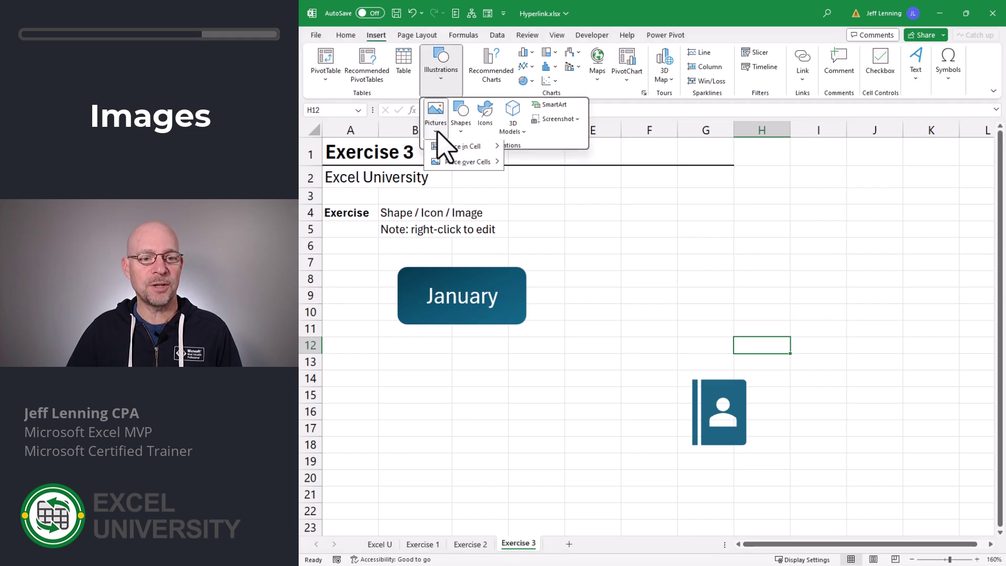
mouse_move(470, 167)
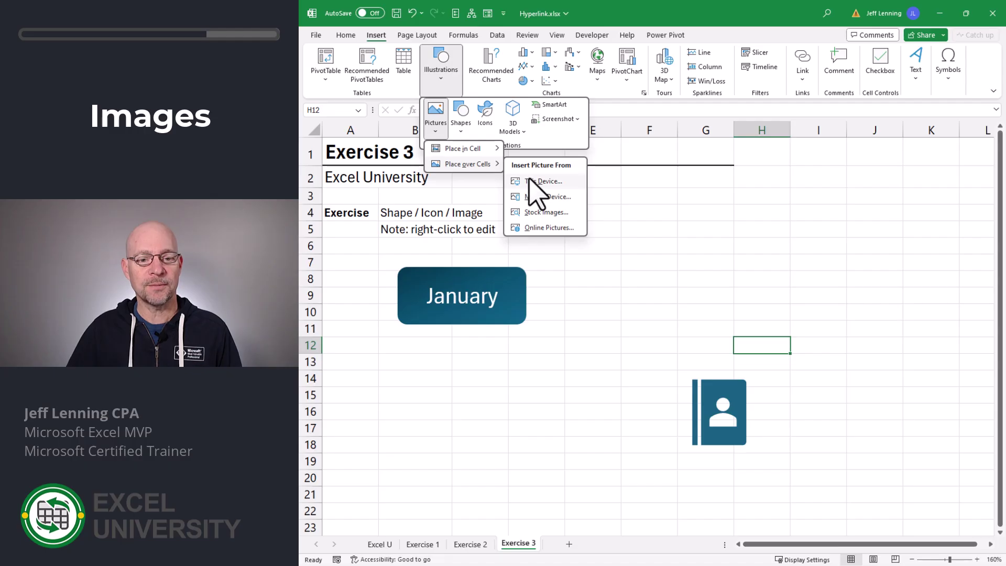
left_click(551, 213)
left_click(547, 134)
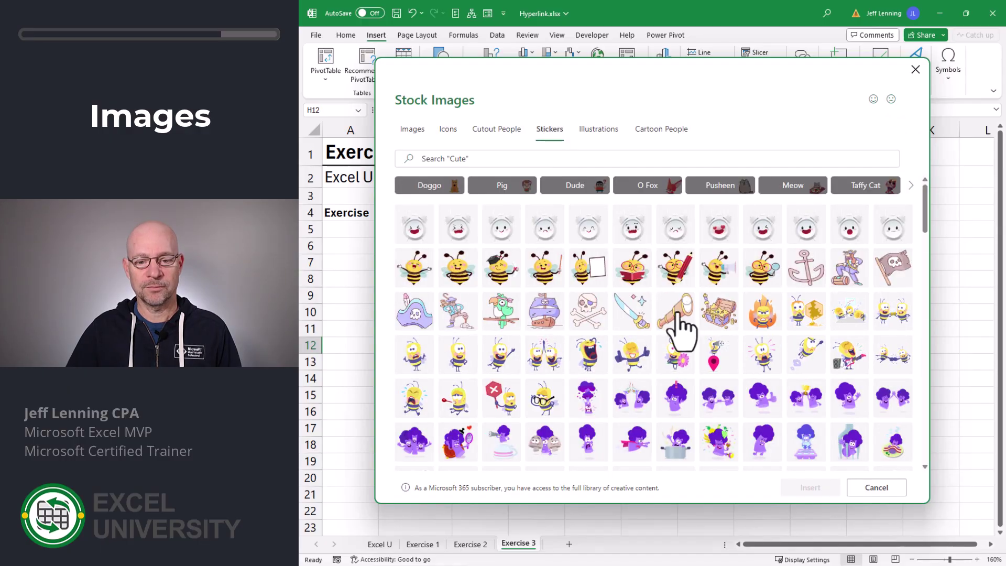
left_click(675, 314)
left_click(820, 492)
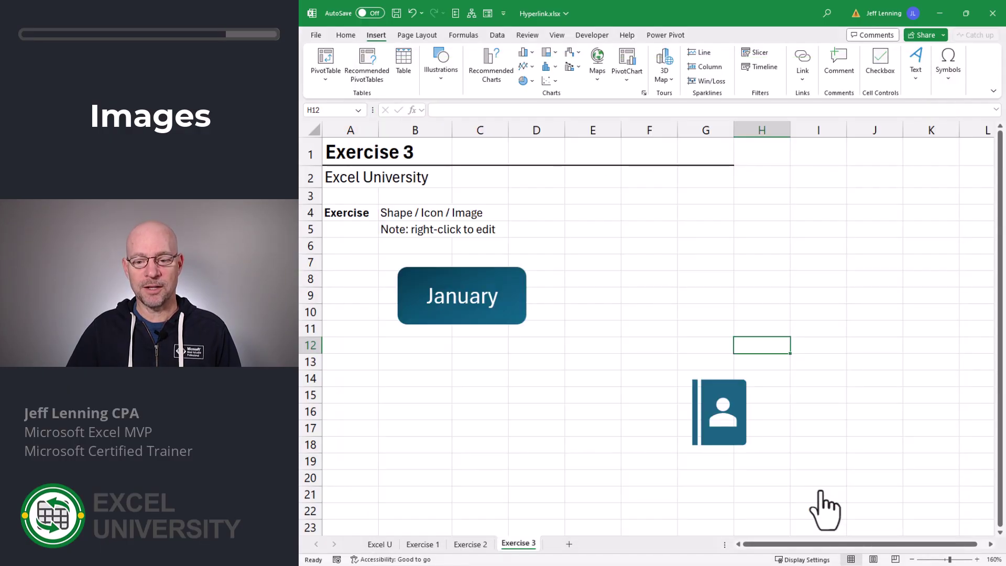
Step: Link the telescope picture to Jan.xlsx, then test it and choose Yes
right_click(658, 258)
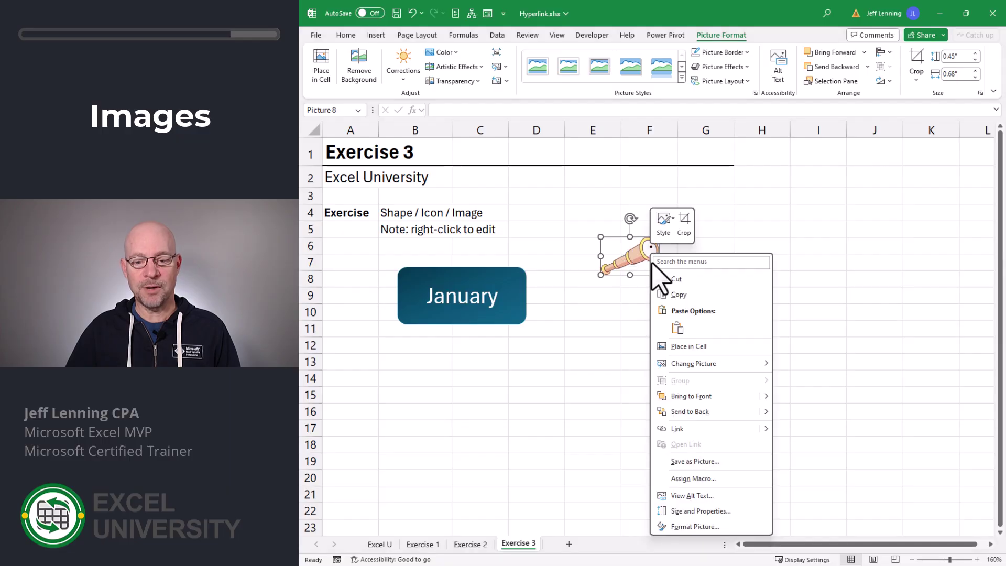
left_click(698, 441)
left_click(662, 312)
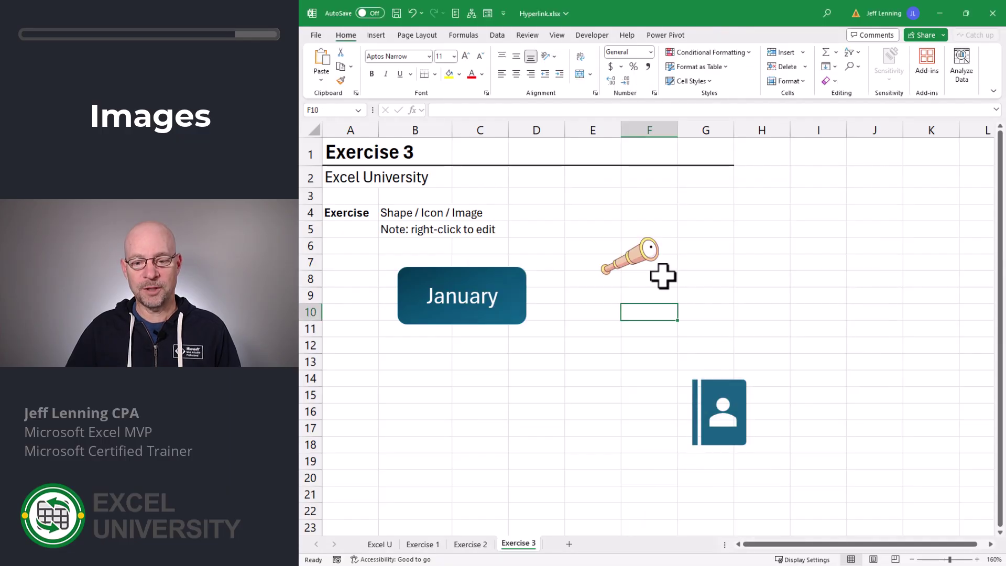
left_click(638, 255)
left_click(688, 347)
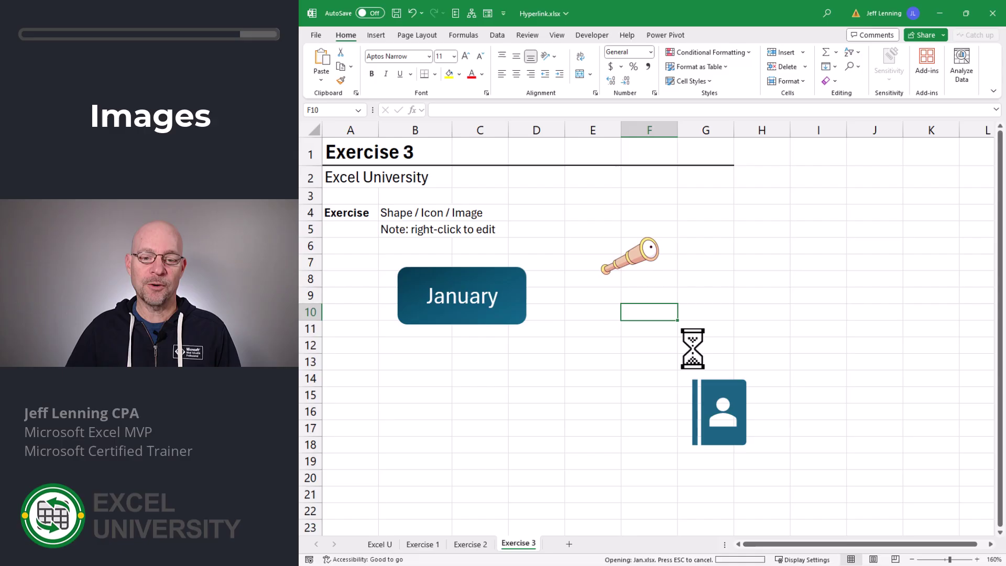